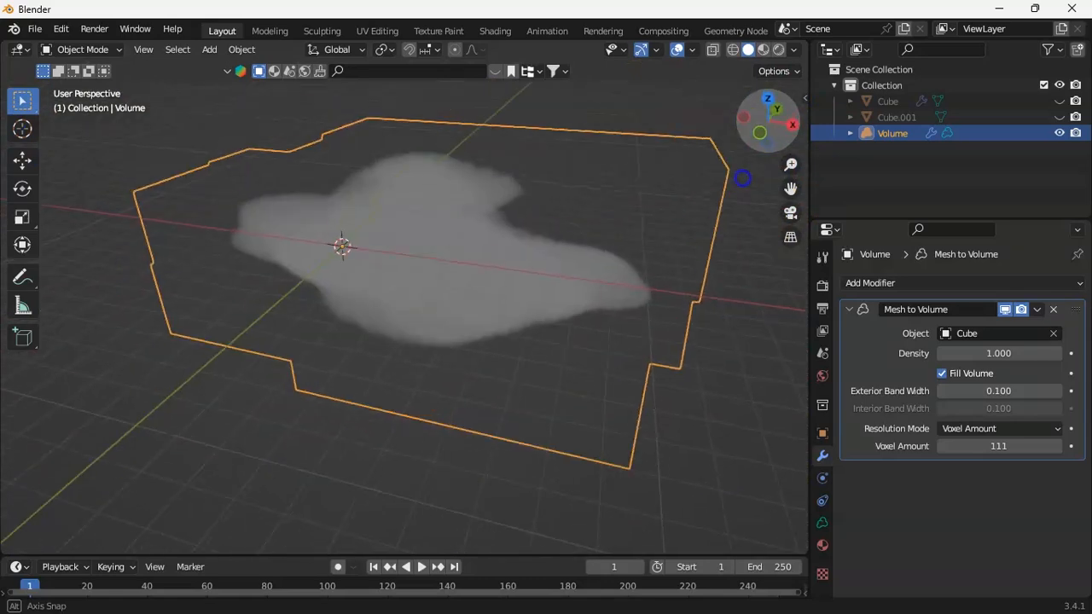
Step: Set the Clouds texture size to 0.48 and examine the resulting cloud volume
drag(1000, 354, 989, 353)
drag(768, 120, 17, 85)
drag(802, 187, 800, 188)
drag(772, 124, 178, 85)
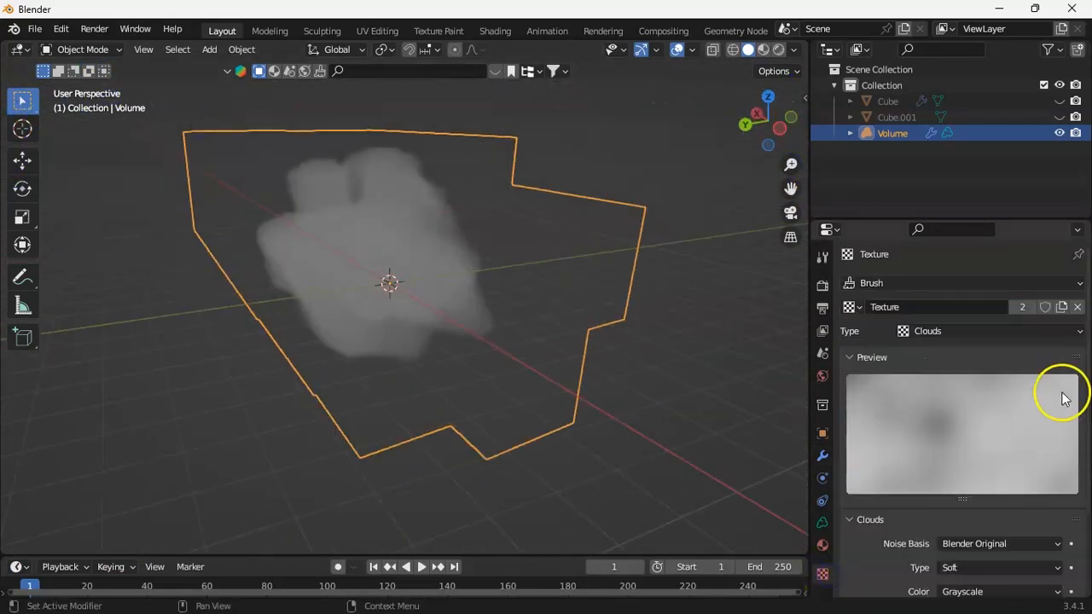
scroll(1060, 390, down, 1)
drag(998, 527, 955, 528)
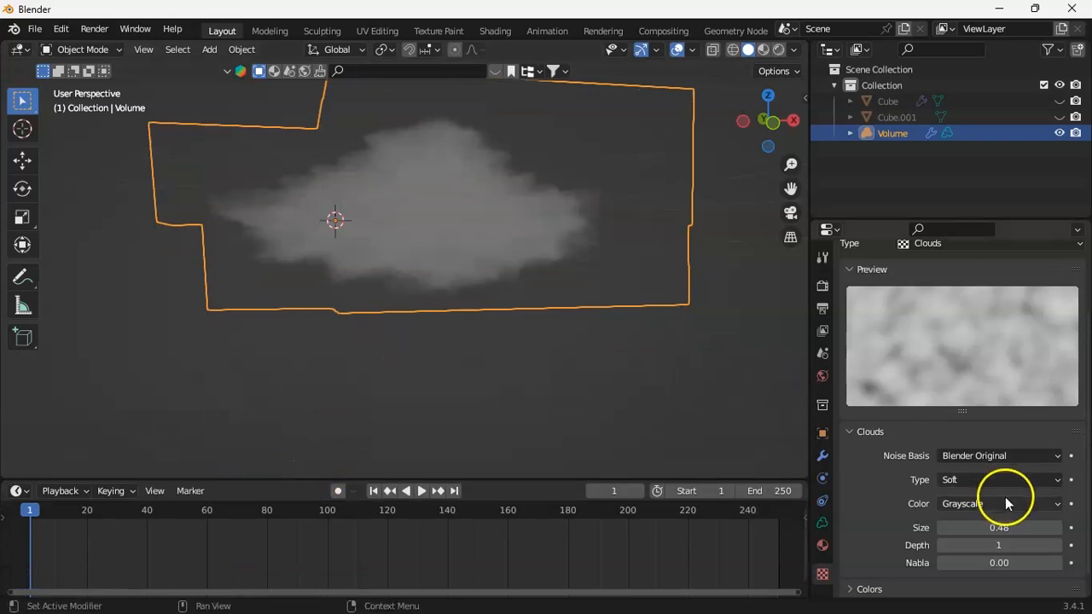
mouse_move(998, 527)
mouse_down()
mouse_move(1021, 528)
mouse_move(1003, 528)
mouse_up()
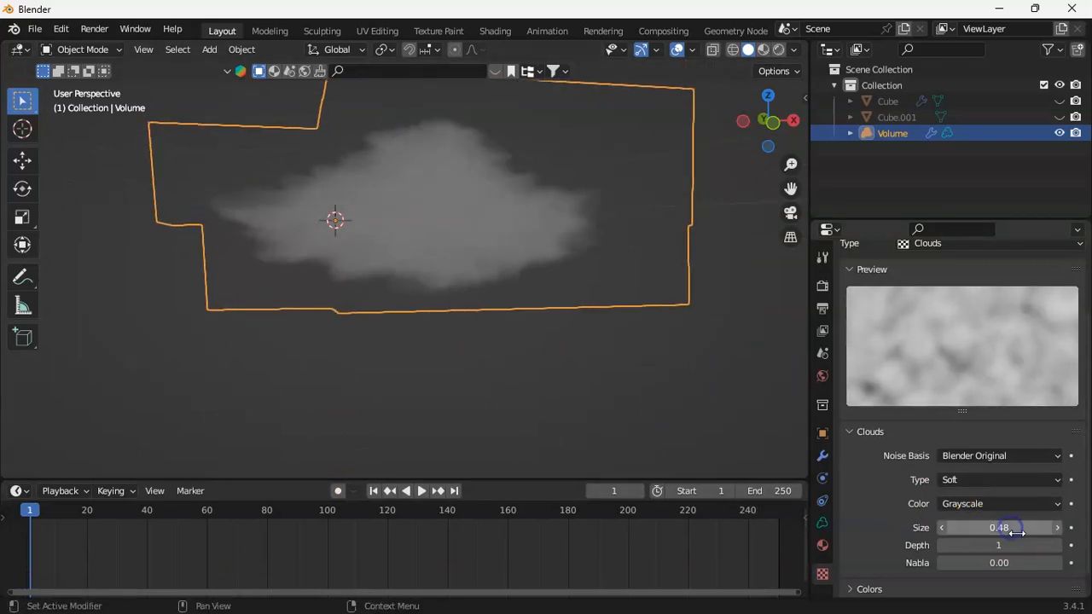
click(827, 546)
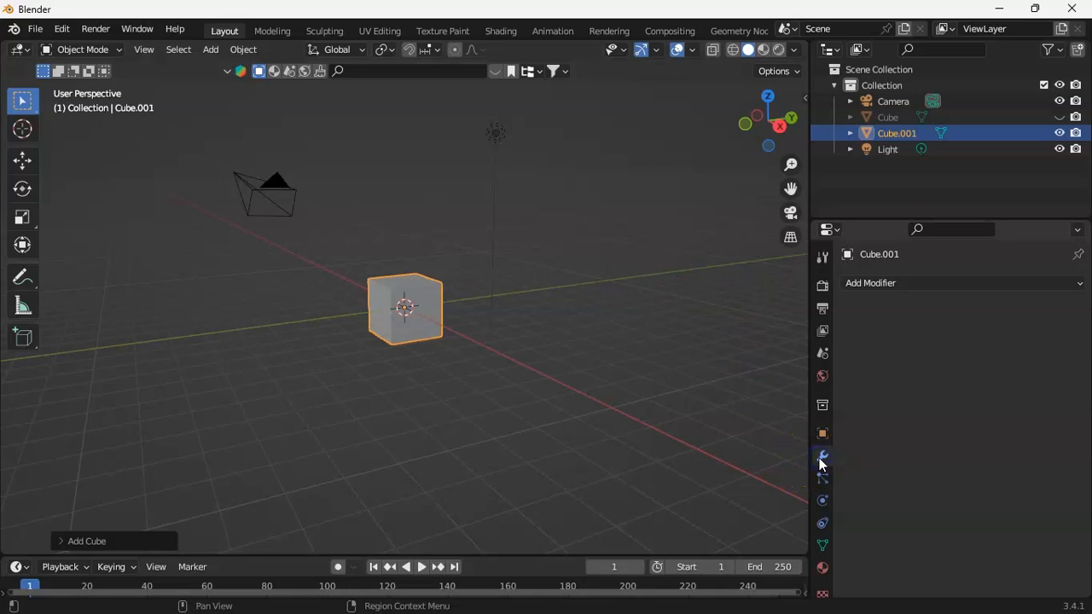
Step: Add an empty volume object to the scene
click(872, 284)
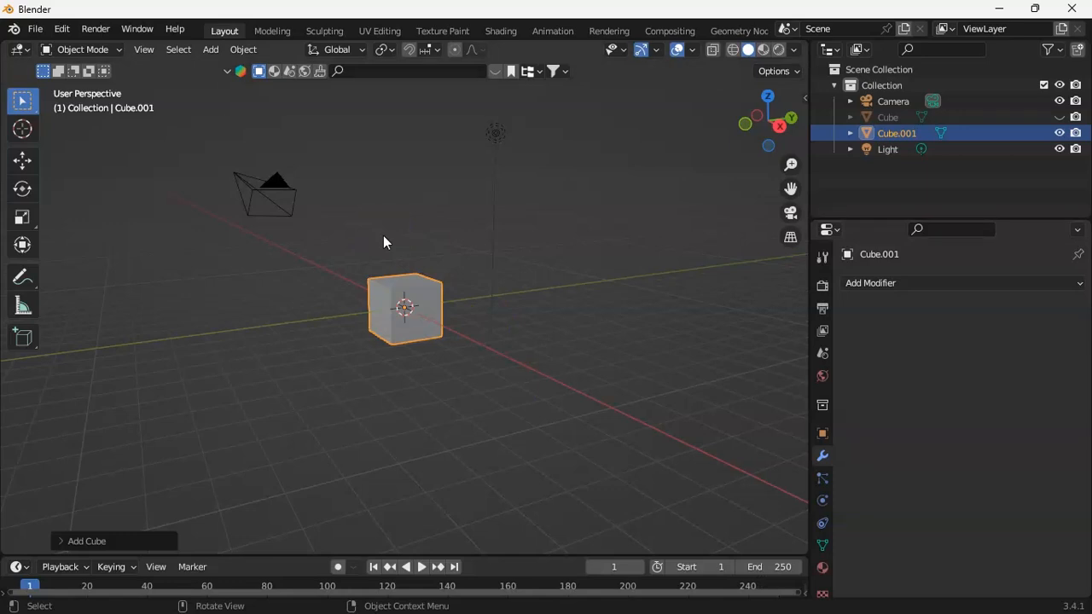
key(shift+a)
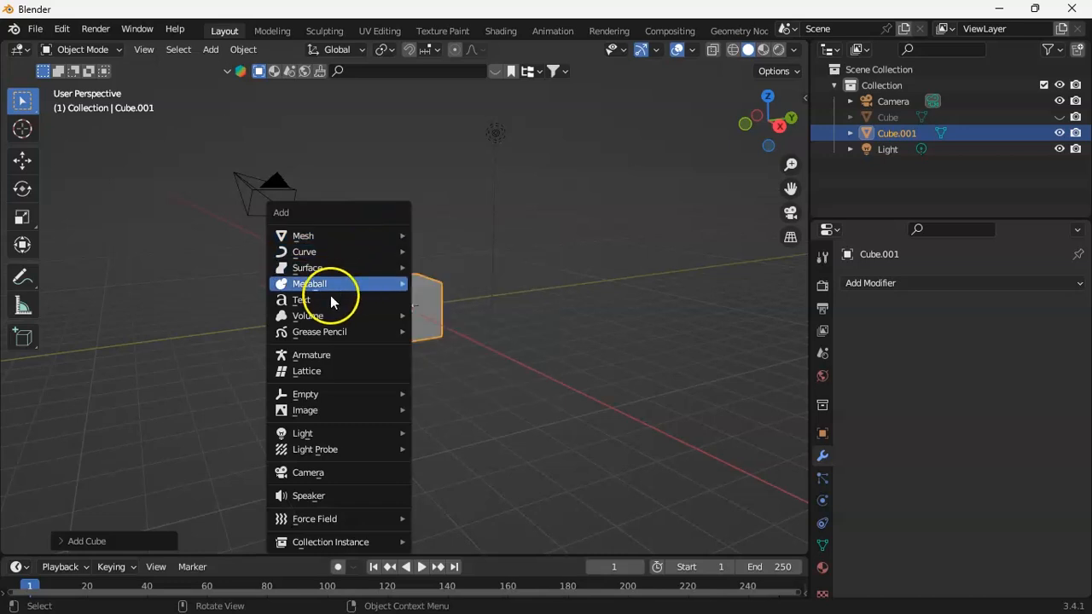
mouse_move(311, 317)
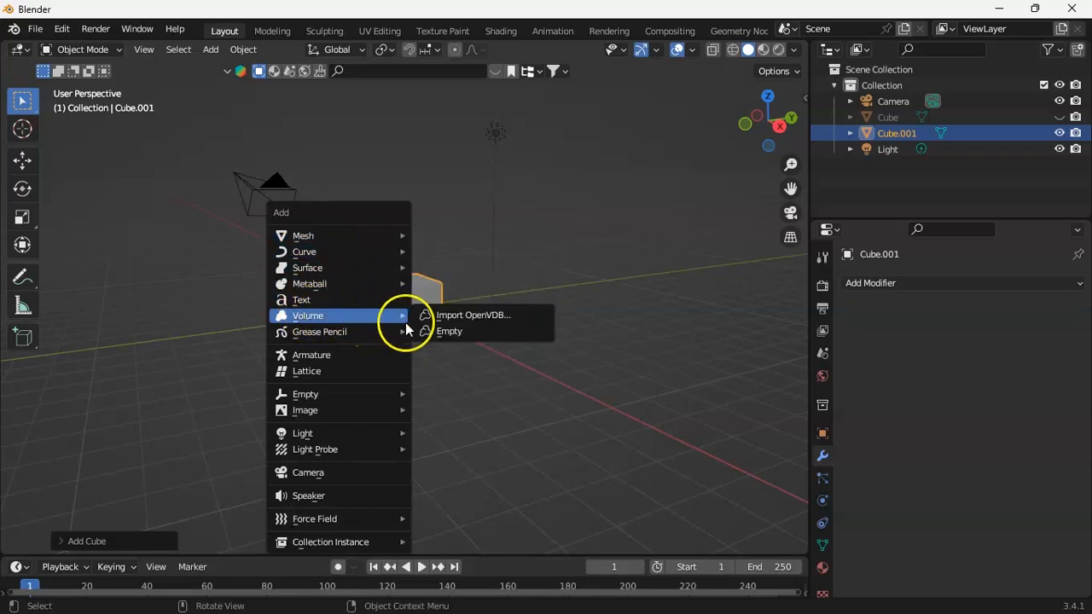
click(440, 335)
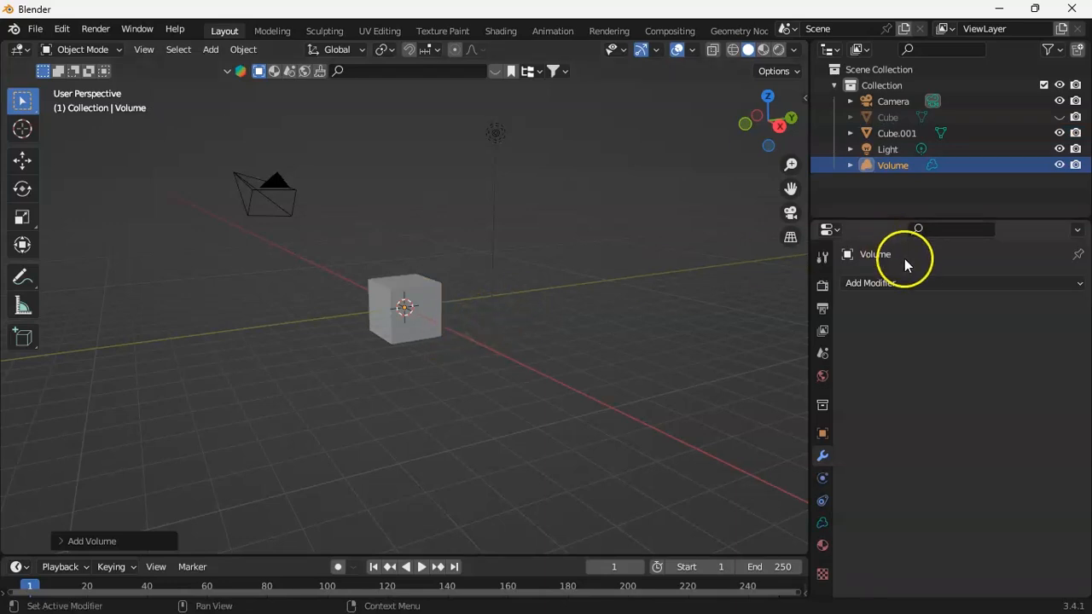
Step: Give the volume a Mesh to Volume modifier and pick Cube.001 as its source object
click(891, 286)
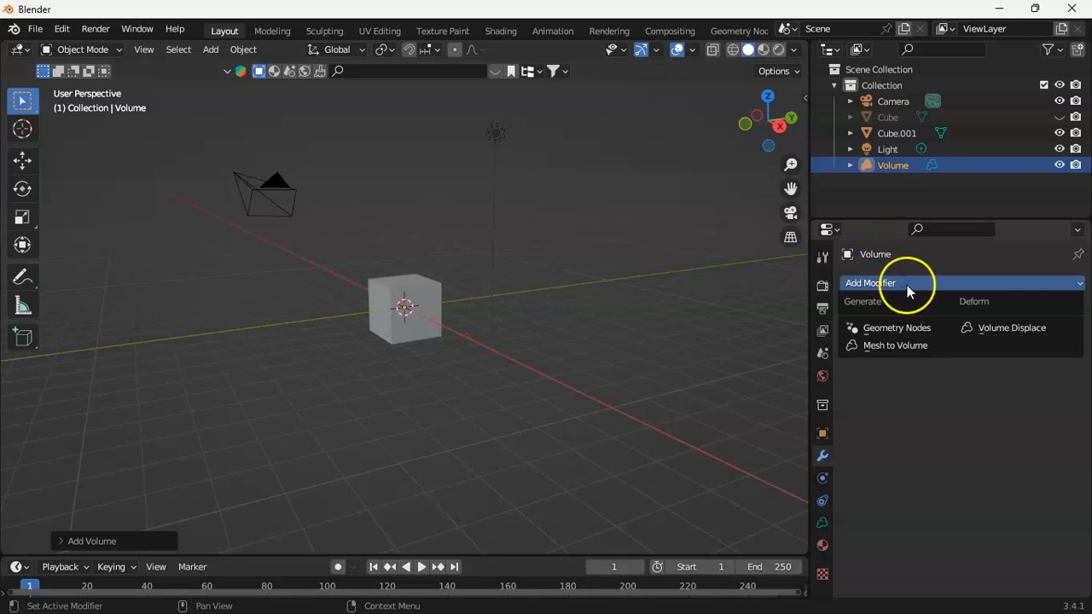
click(867, 346)
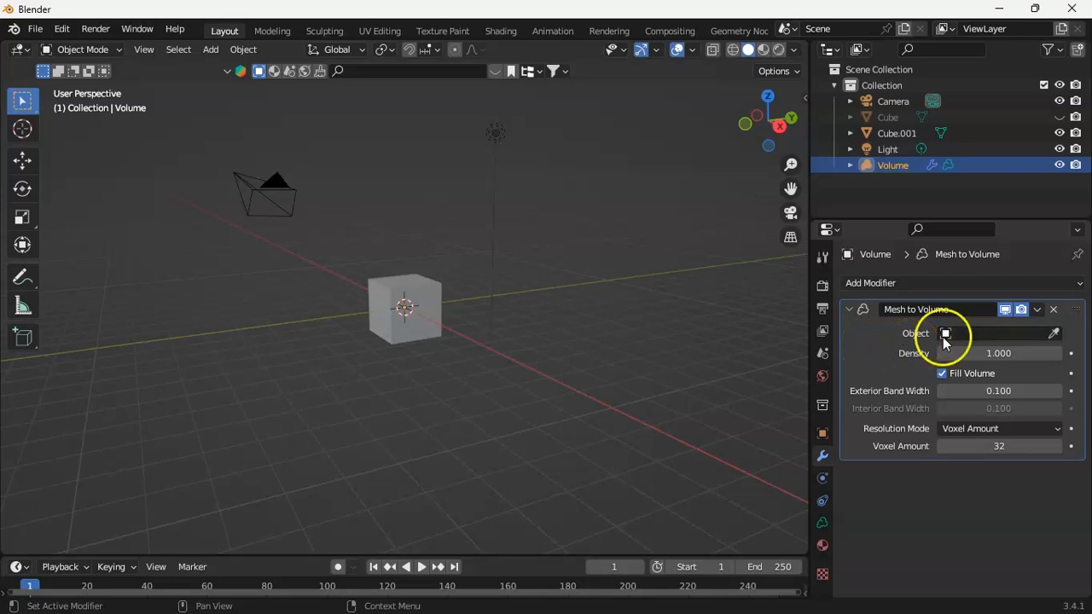
click(1054, 334)
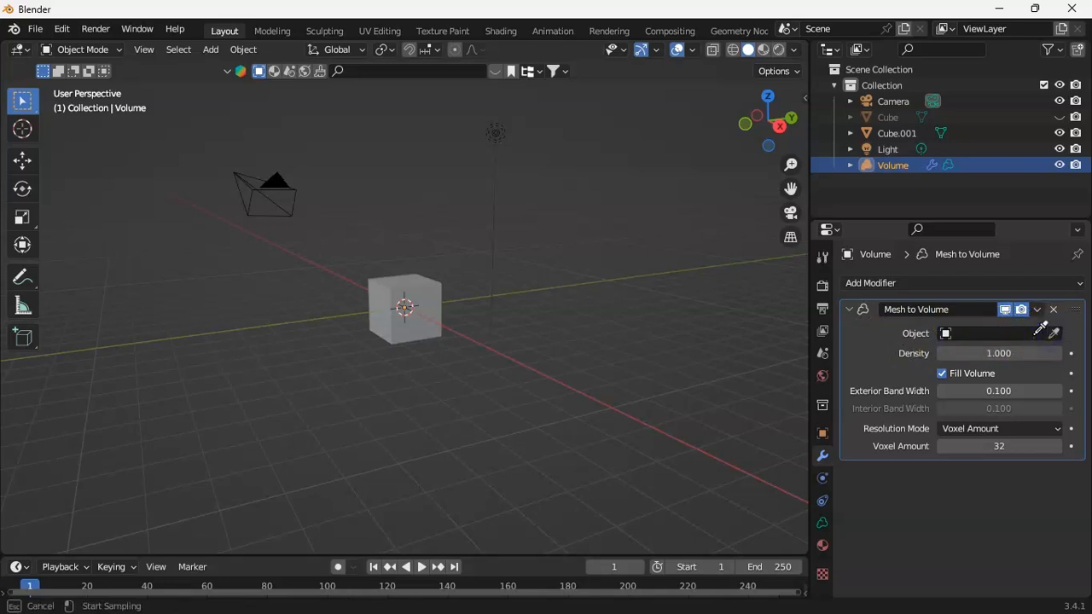
click(418, 279)
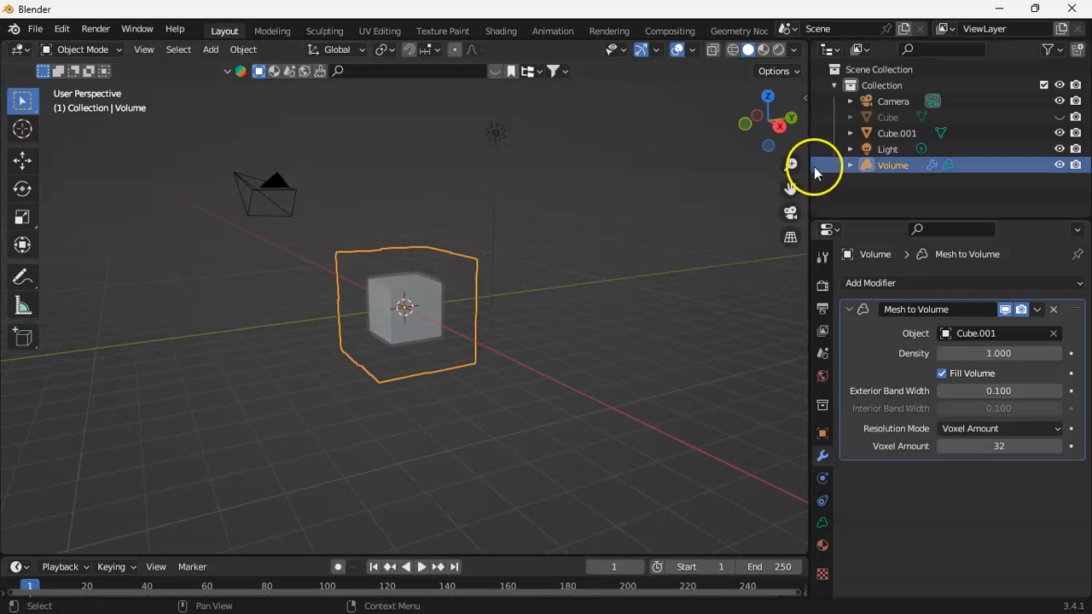
Step: Delete the hidden original Cube and hide Cube.001 in the viewport
mouse_move(792, 165)
mouse_down()
mouse_move(792, 154)
mouse_move(797, 164)
mouse_up()
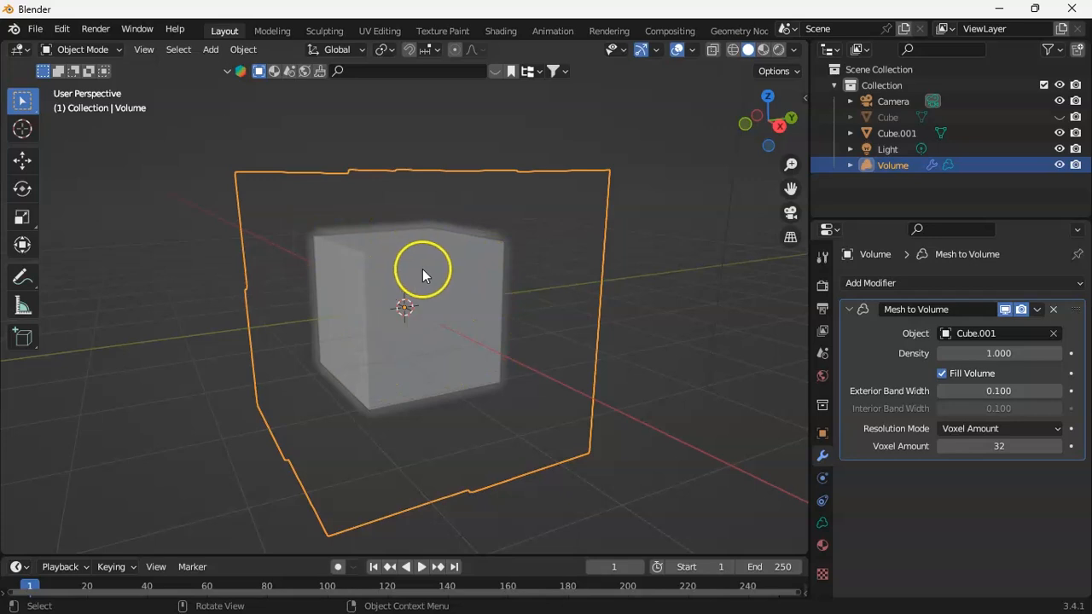
click(386, 296)
click(386, 244)
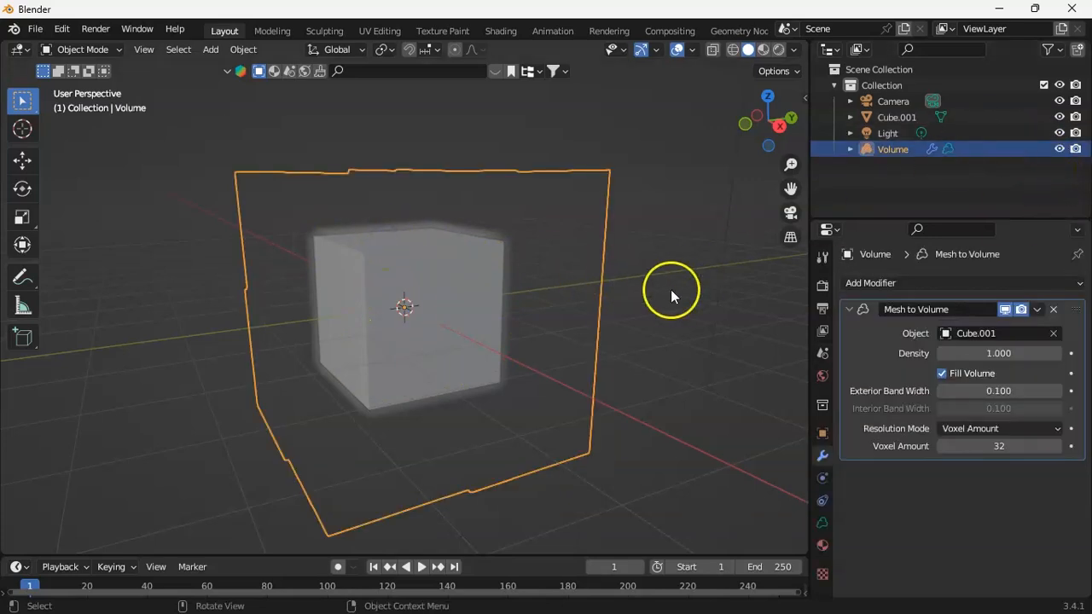
click(1059, 117)
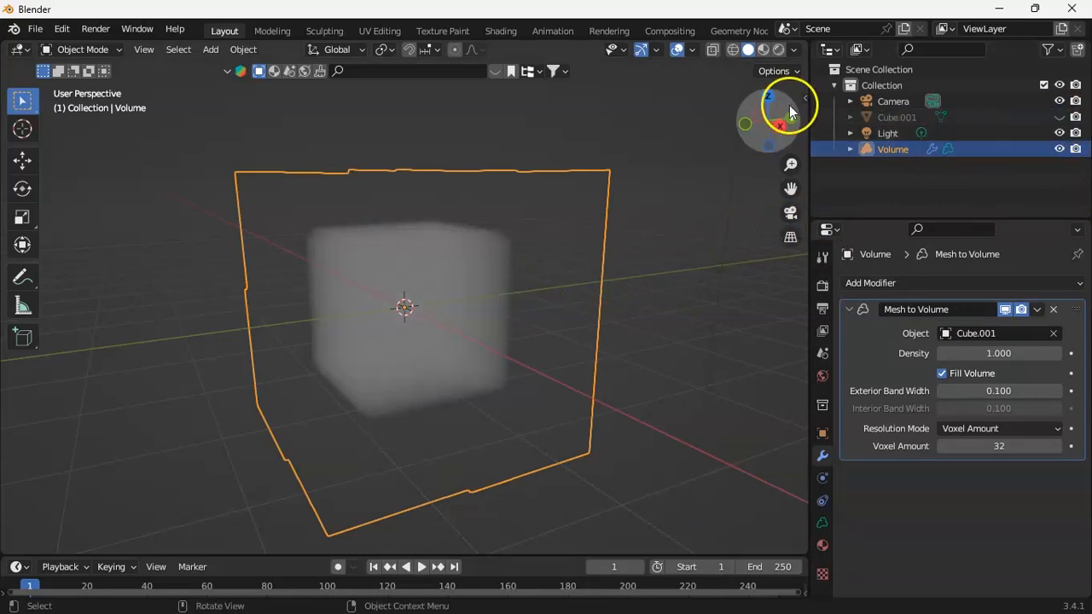
Step: Turn off Fill Volume in the Mesh to Volume modifier and examine the inside of the cube-shaped volume
drag(777, 120, 646, 114)
scroll(350, 302, up, 5)
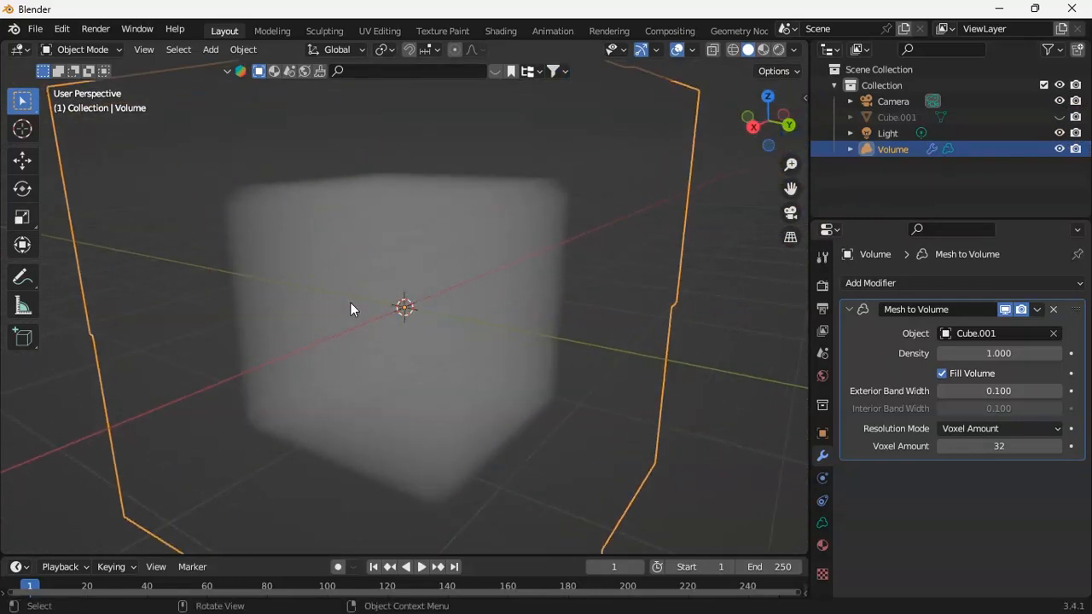
click(942, 374)
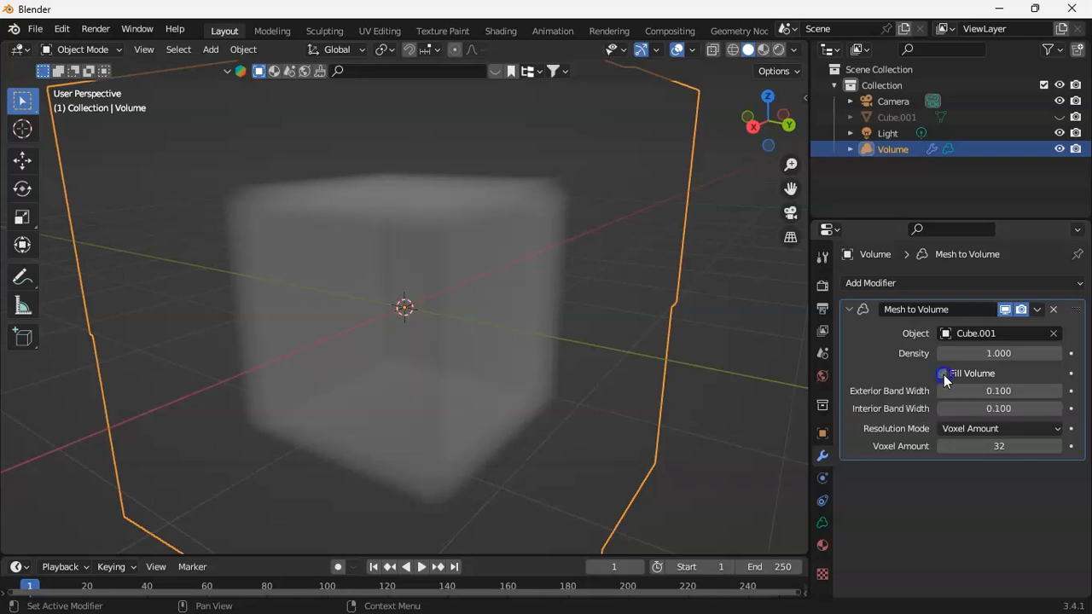
drag(754, 129, 817, 83)
drag(9, 83, 787, 540)
drag(771, 143, 734, 228)
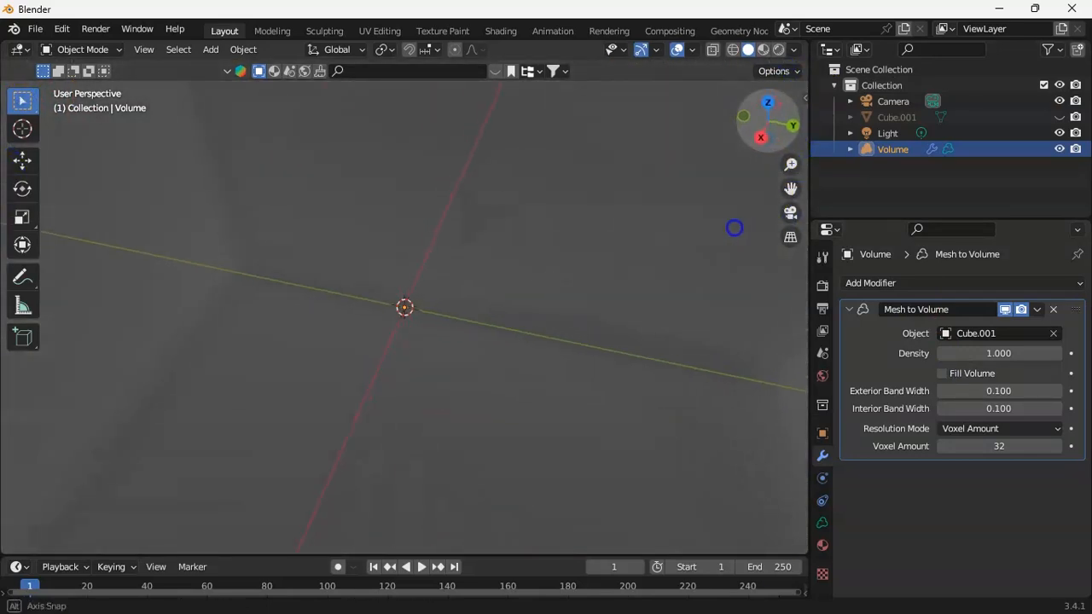
drag(771, 141, 736, 143)
drag(794, 165, 760, 520)
mouse_move(782, 133)
mouse_down()
mouse_move(795, 109)
mouse_move(789, 116)
mouse_up()
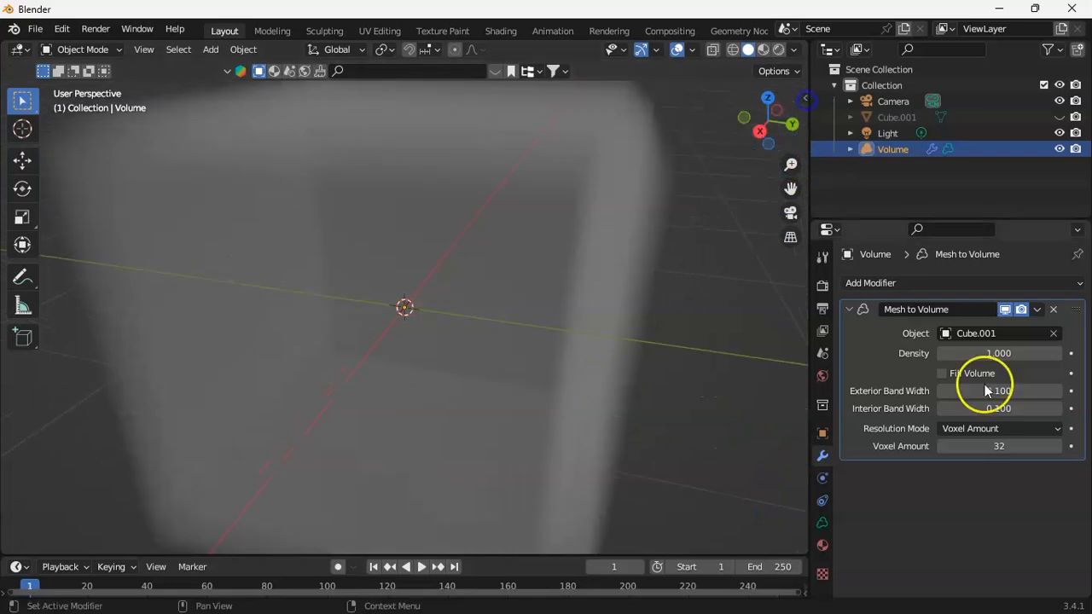
Step: Turn Fill Volume back on and view the cube-shaped volume from outside
click(941, 374)
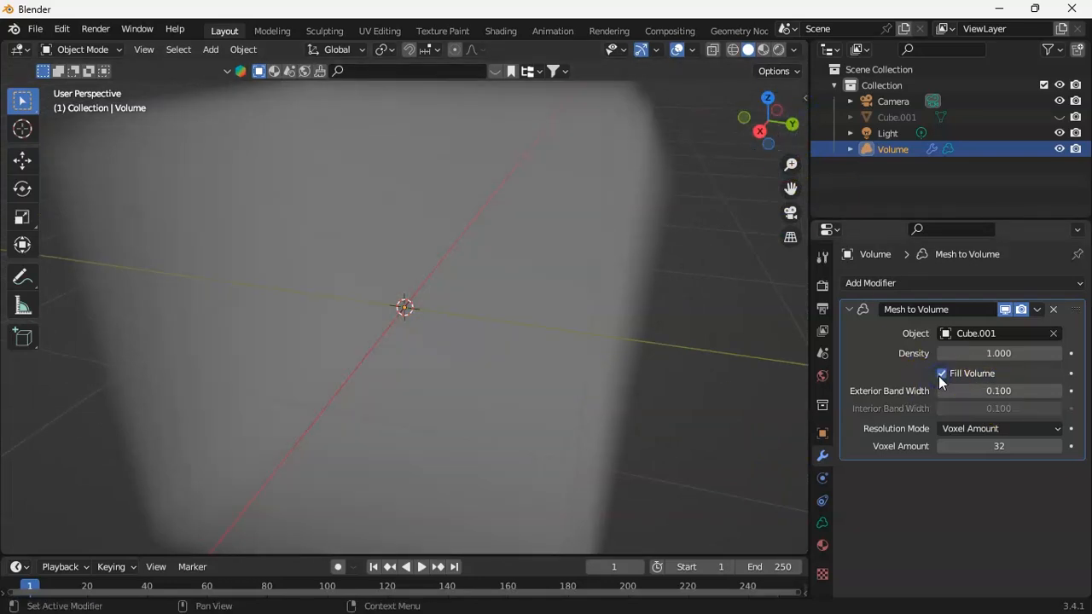
drag(762, 134, 765, 134)
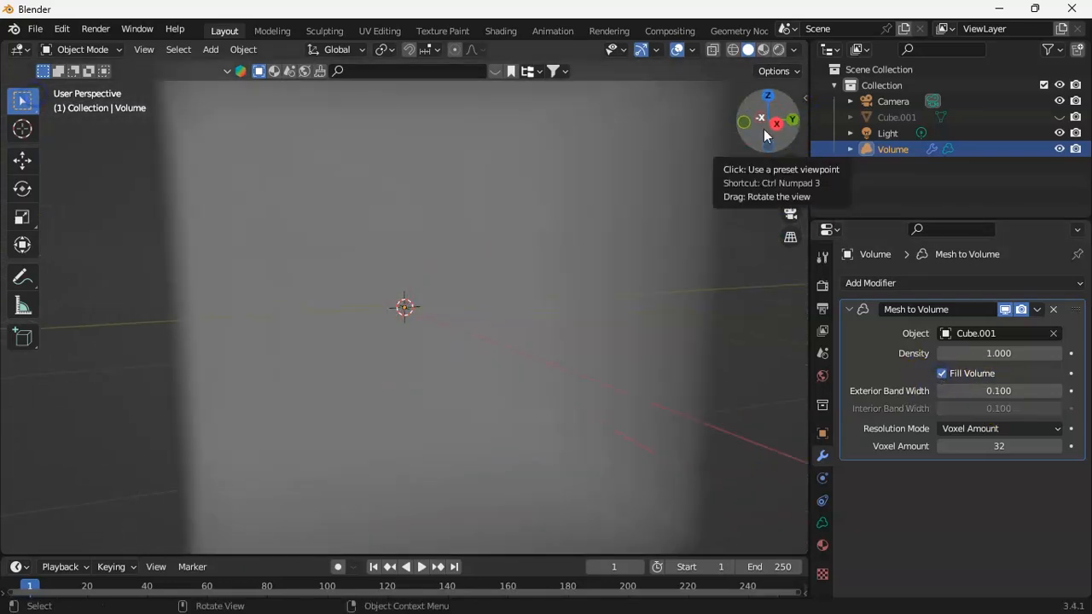
click(773, 128)
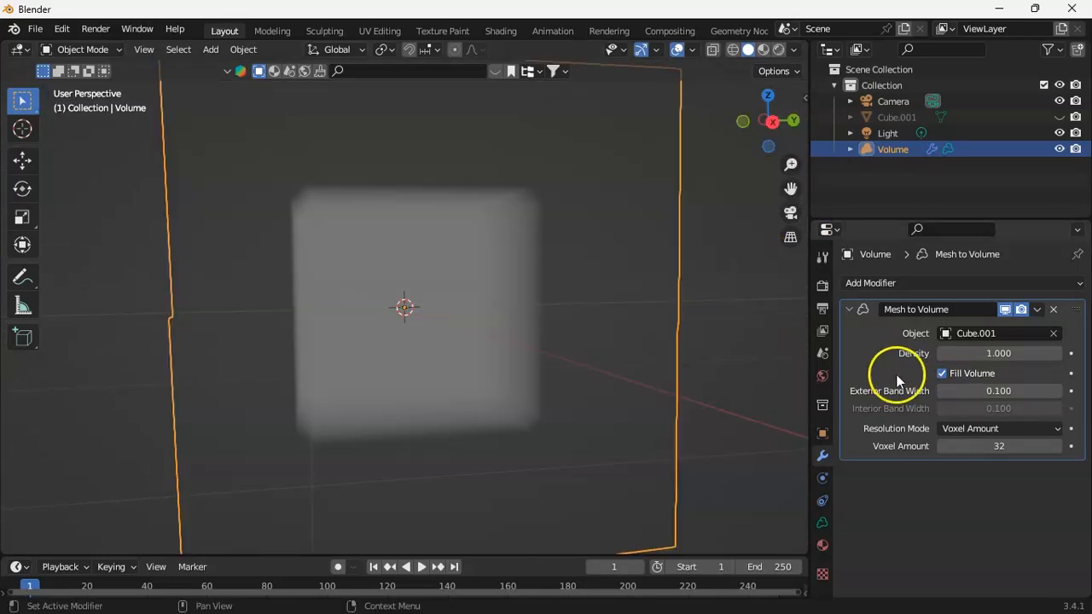
Step: Turn off Fill Volume and set the modifier's exterior band width to 0.300
click(942, 374)
mouse_move(962, 390)
mouse_down()
mouse_move(1033, 392)
mouse_move(964, 392)
mouse_up()
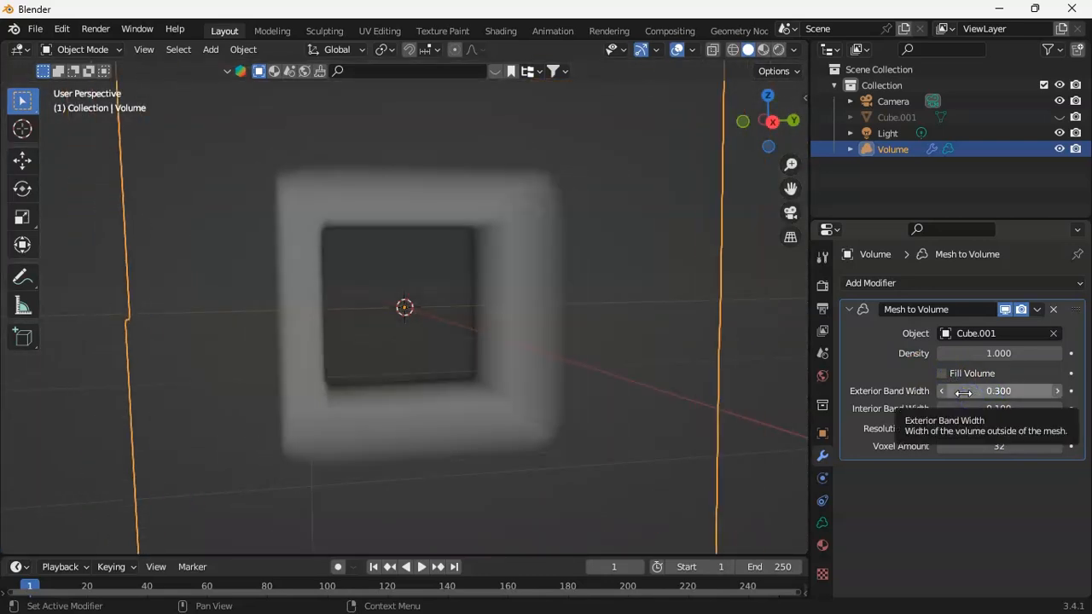
drag(770, 123, 716, 145)
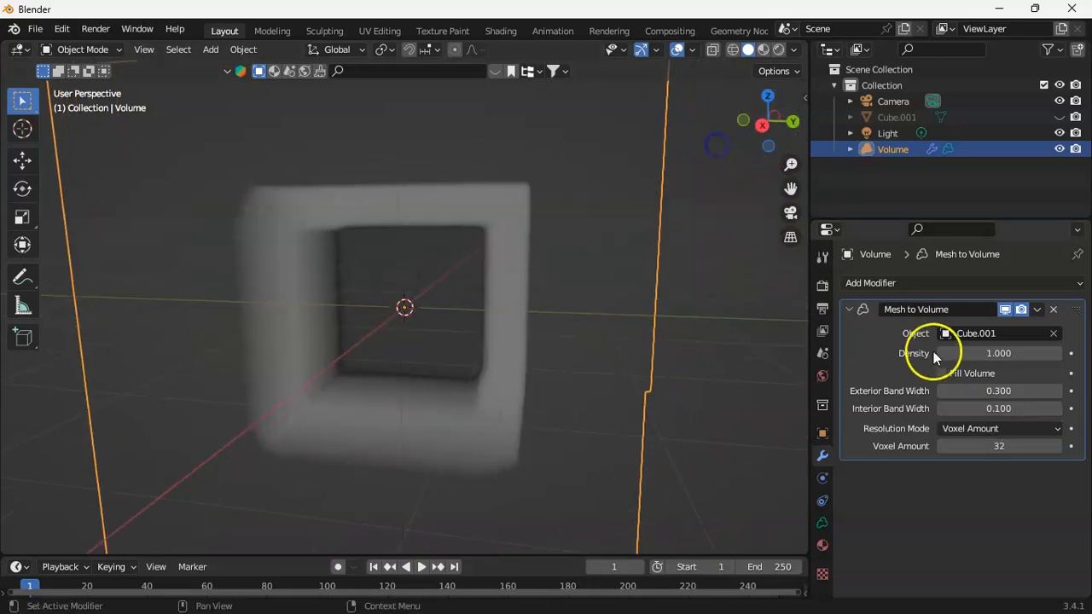
Step: Switch the modifier's resolution mode to Voxel Size and set the voxel size to 0.0938
click(984, 432)
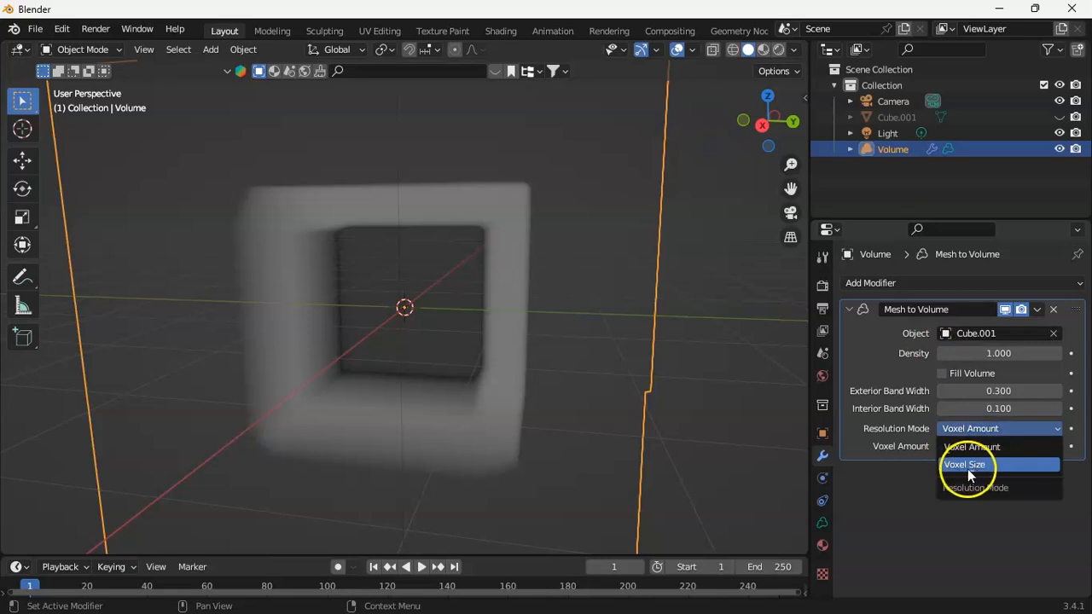
click(968, 465)
drag(1002, 446, 962, 446)
click(1000, 432)
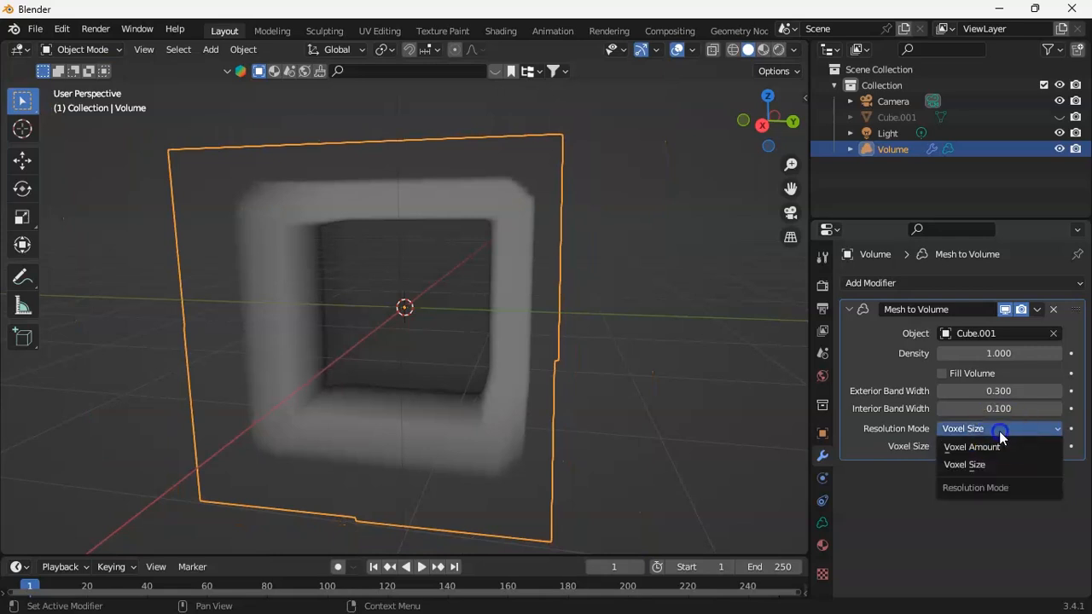
click(956, 464)
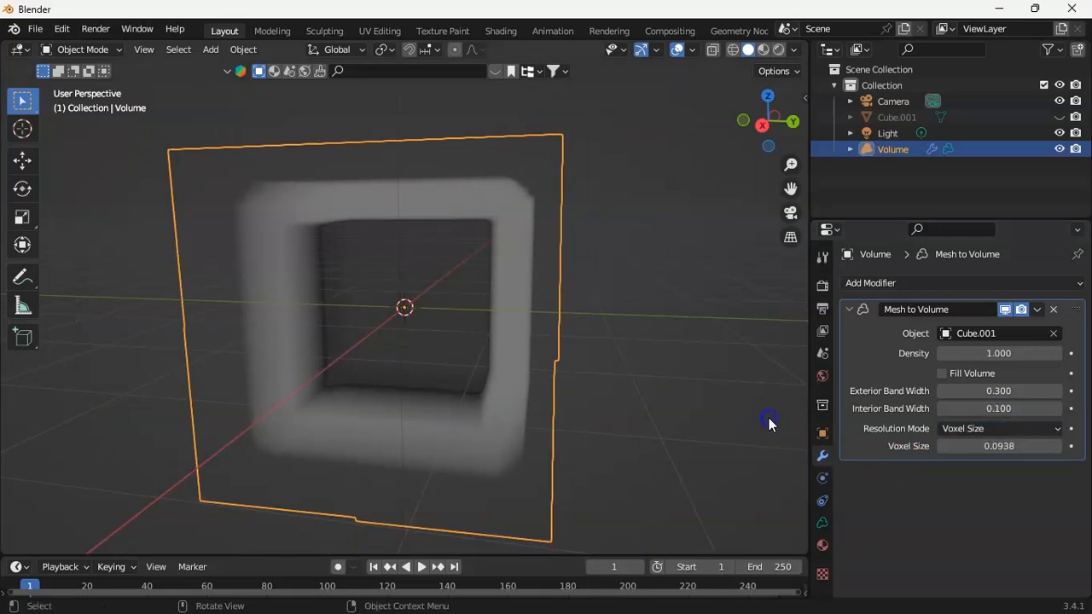
Step: Select all visible objects and delete the camera, light and volume from the scene
click(769, 422)
click(743, 120)
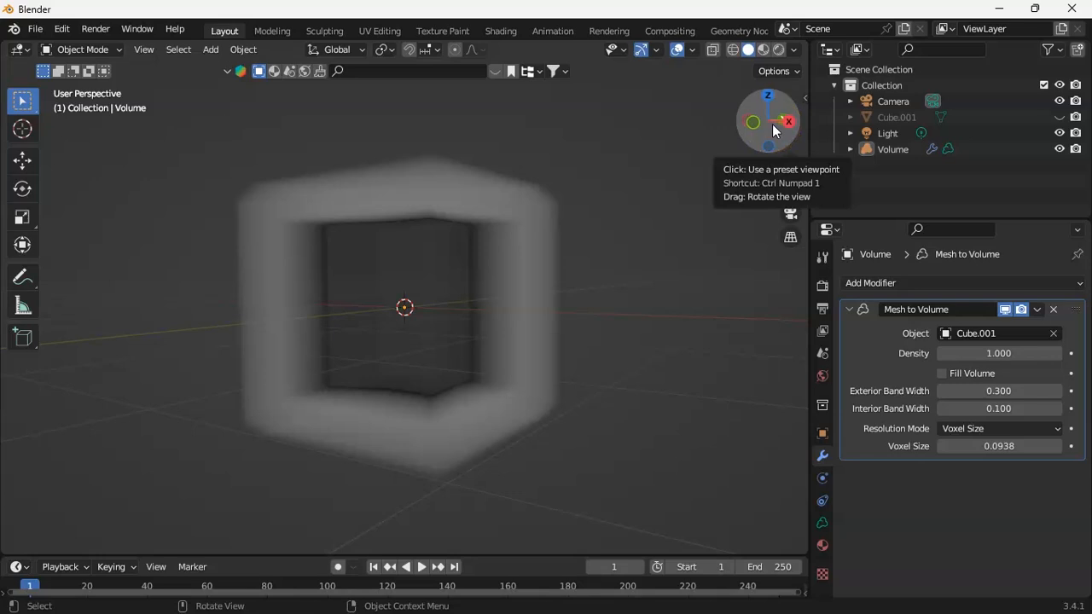
drag(777, 122, 575, 146)
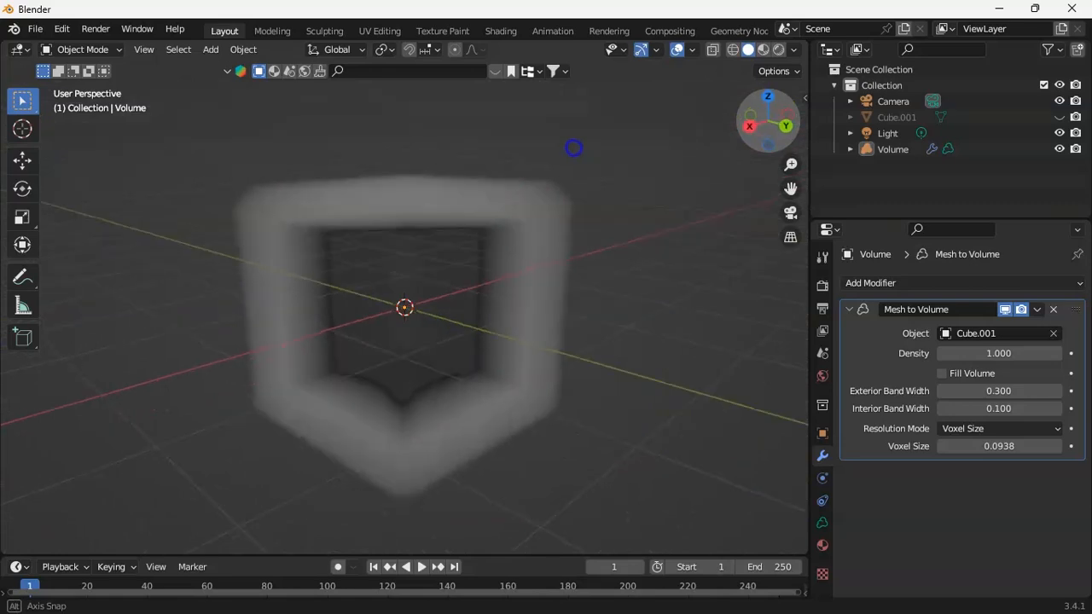
drag(791, 164, 783, 314)
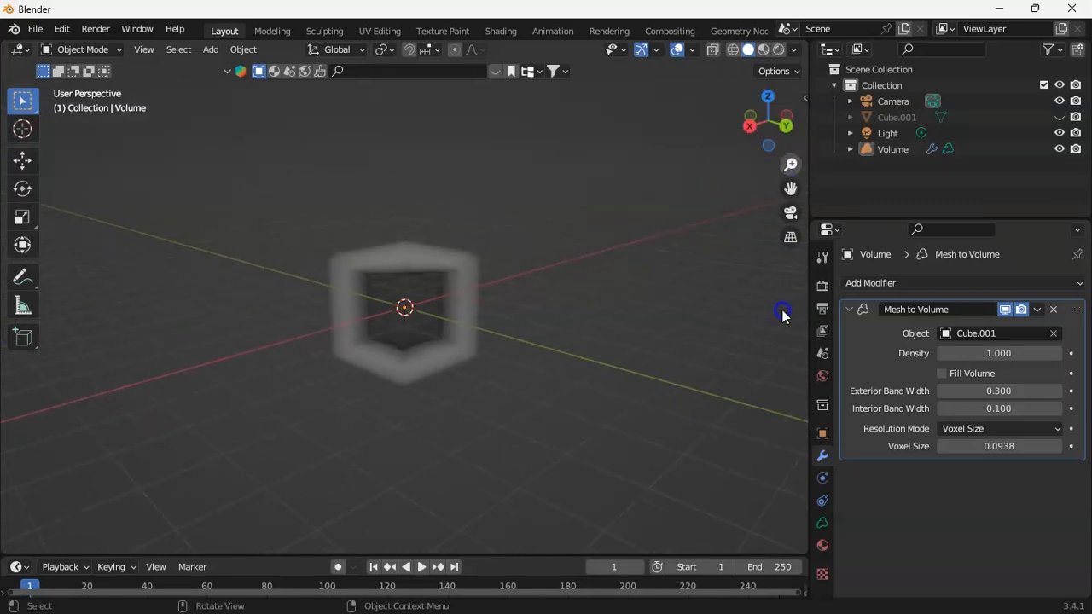
key(a)
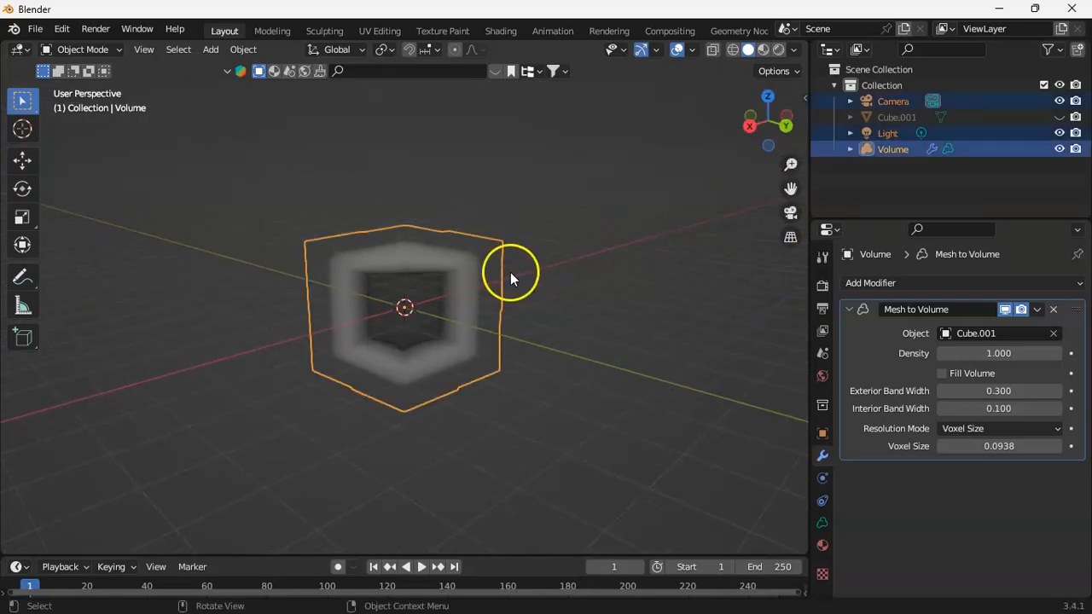
key(Delete)
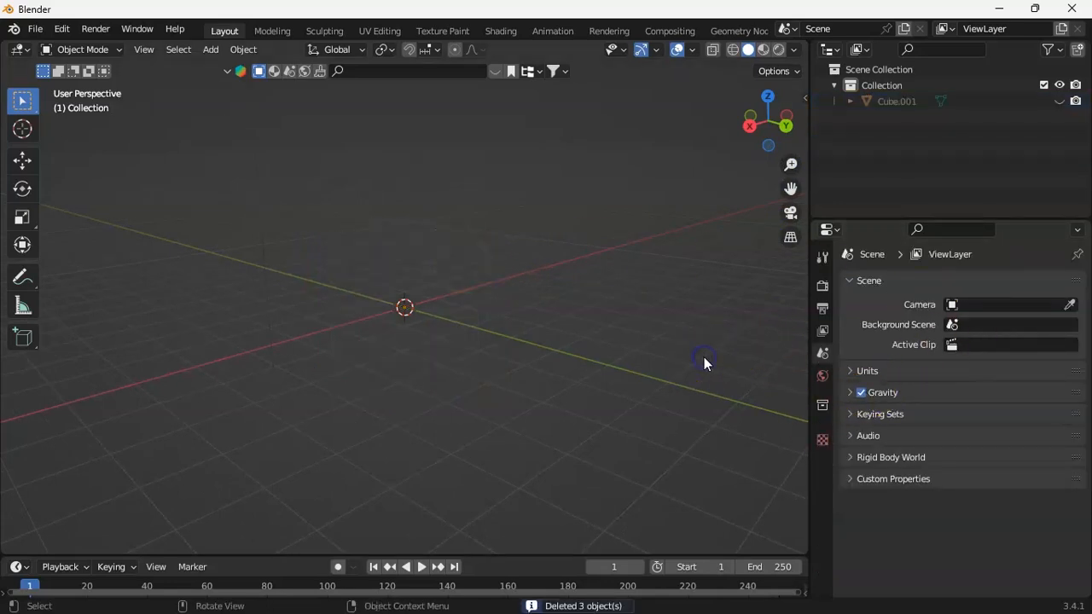
Step: Add a 2 m cube mesh at the world origin
drag(766, 122, 792, 141)
drag(791, 188, 831, 214)
middle_drag(666, 174, 537, 185)
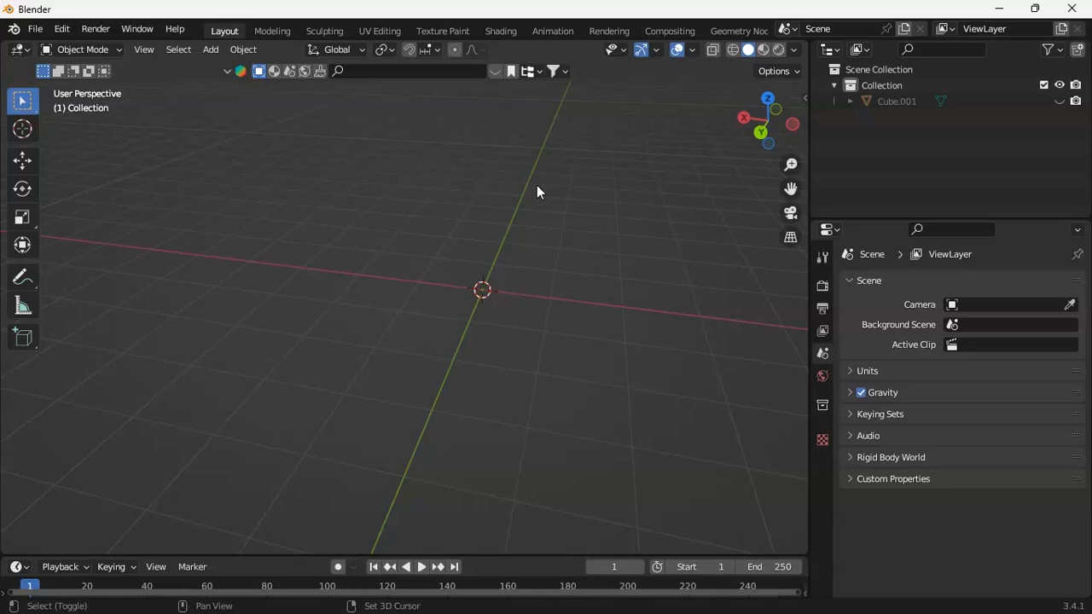
key(shift+a)
mouse_move(516, 196)
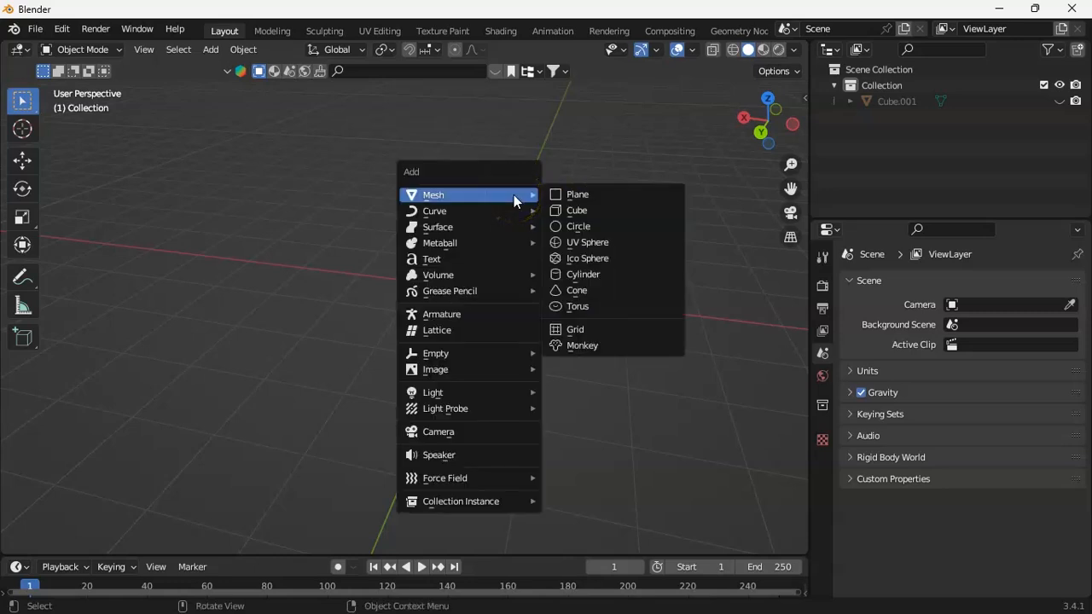
click(583, 211)
drag(781, 159, 792, 188)
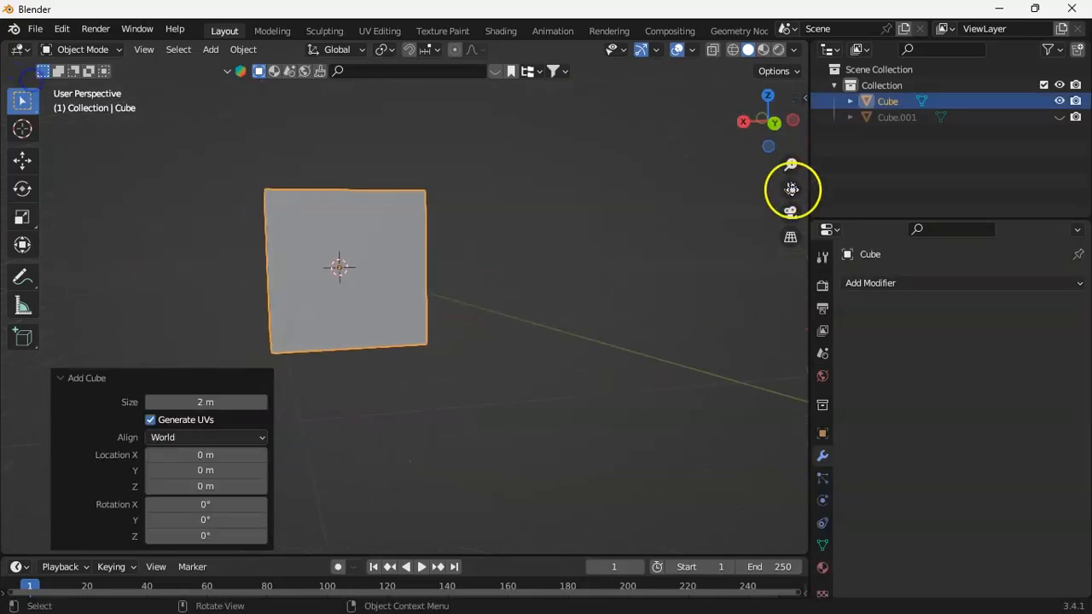
Step: Give the cube a Subdivision Surface modifier with the viewport level set to 3
click(877, 282)
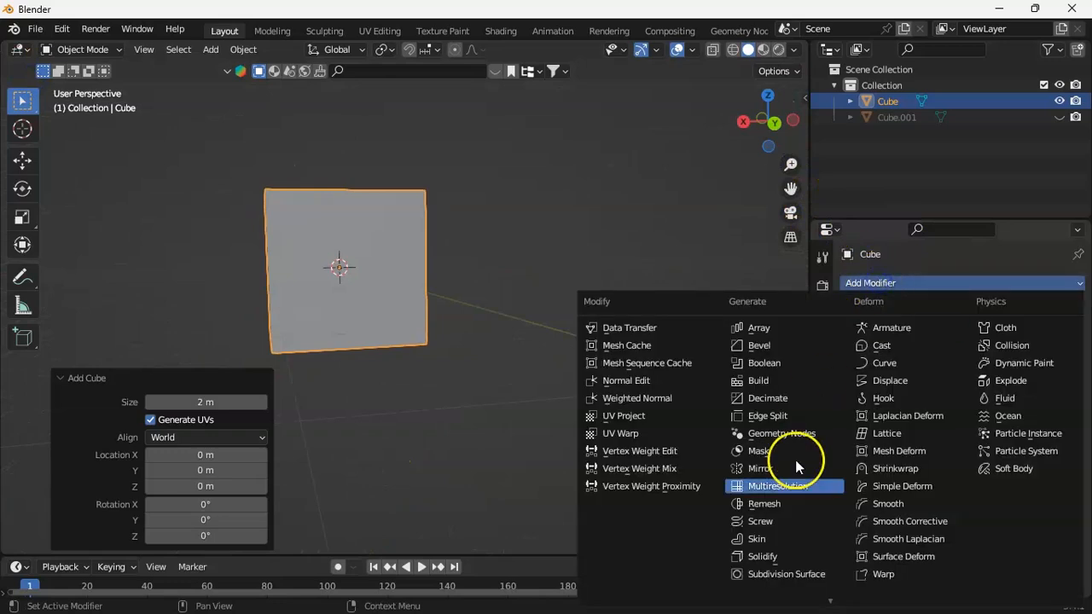
click(768, 573)
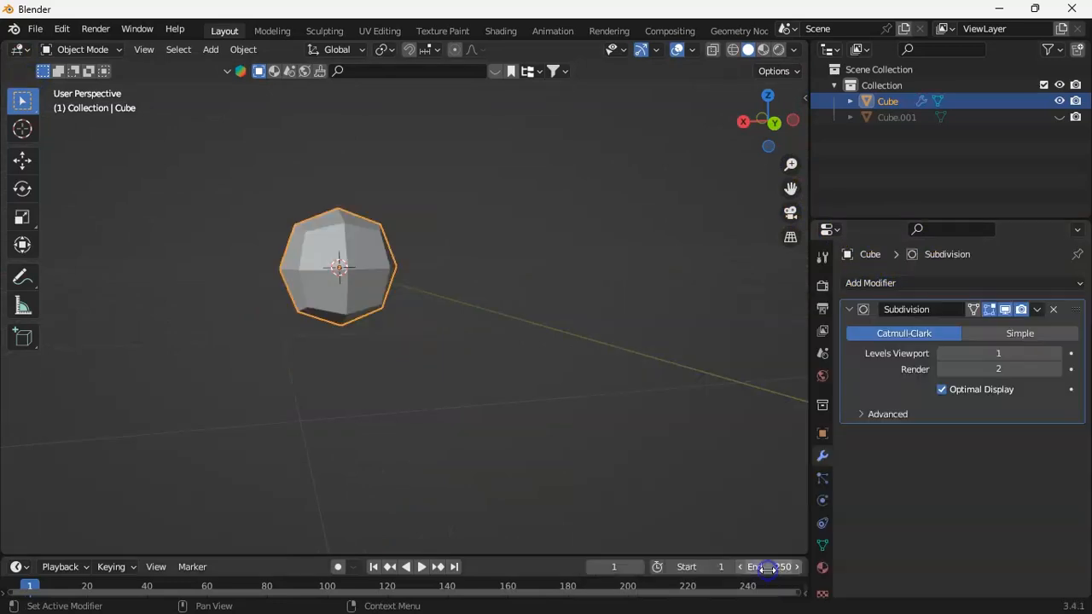
click(1057, 353)
click(1056, 353)
drag(794, 122, 793, 163)
shift+middle_drag(313, 281, 370, 267)
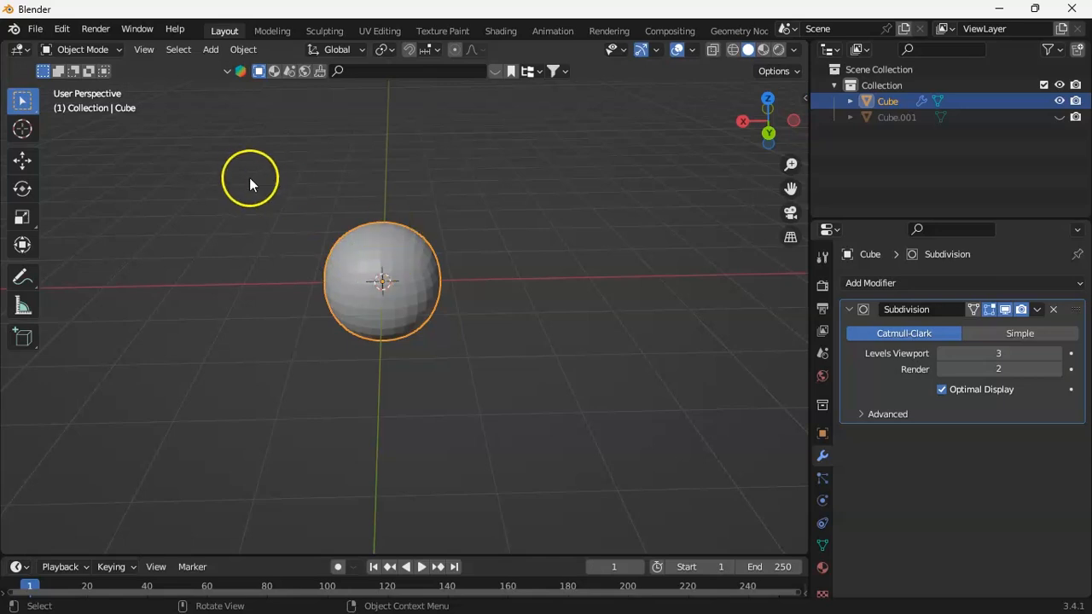
Step: In Edit Mode with face selection, extrude one side face of the cube about 2.27 m outward along its normal
click(88, 49)
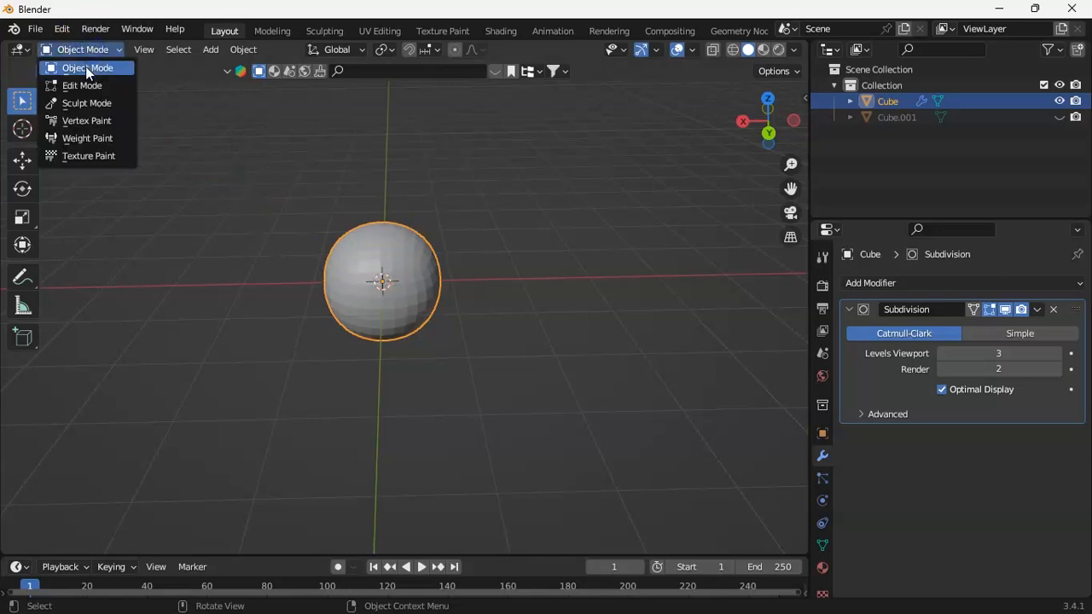
click(83, 85)
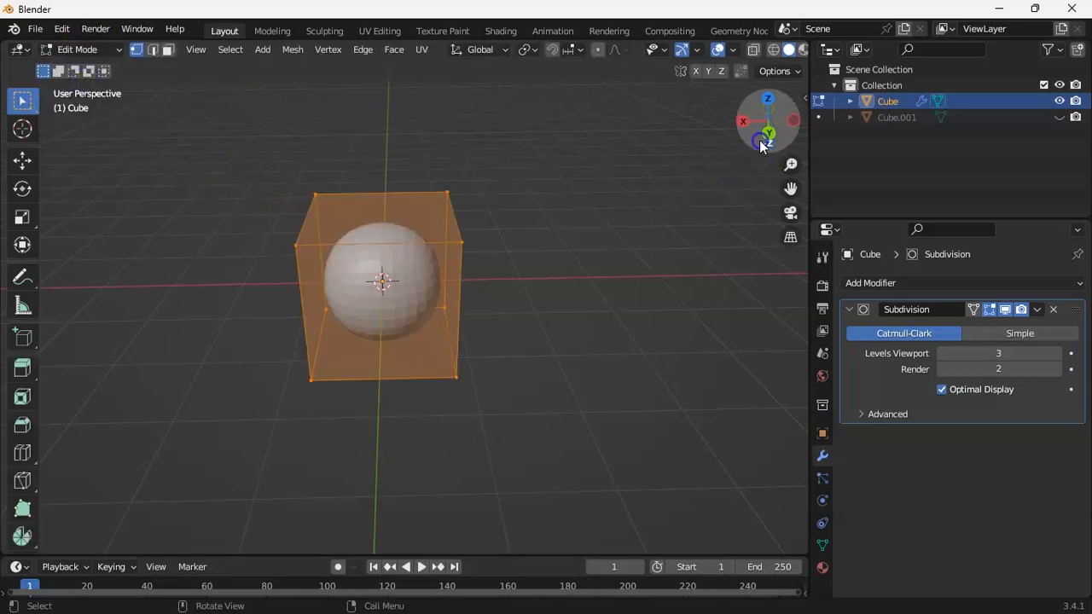
drag(761, 139, 725, 145)
drag(51, 119, 96, 56)
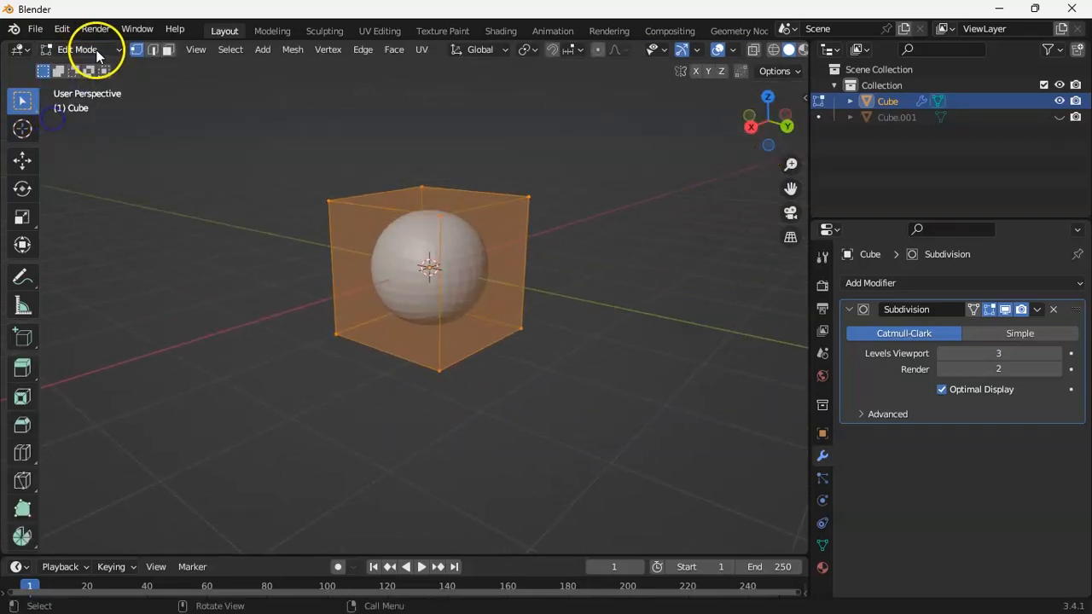
click(168, 50)
click(407, 295)
drag(747, 142, 708, 200)
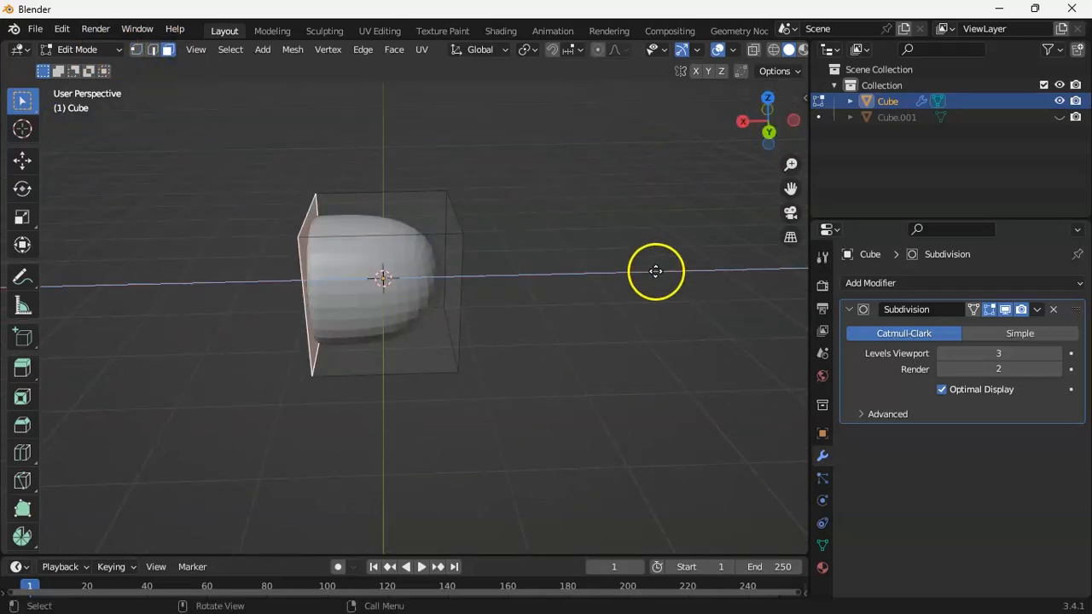
key(e)
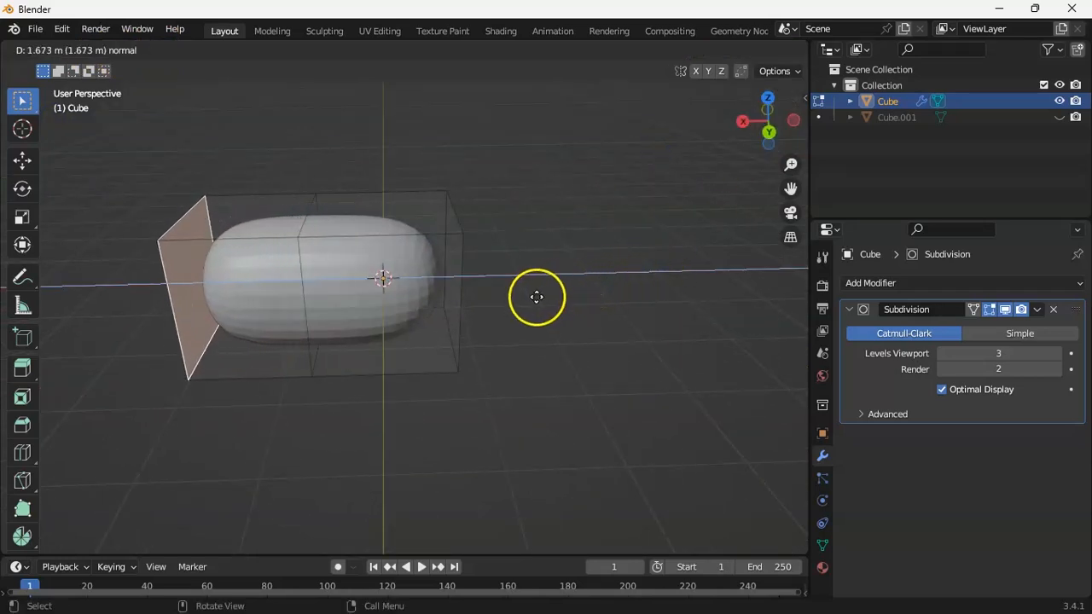
click(497, 302)
drag(798, 126, 21, 102)
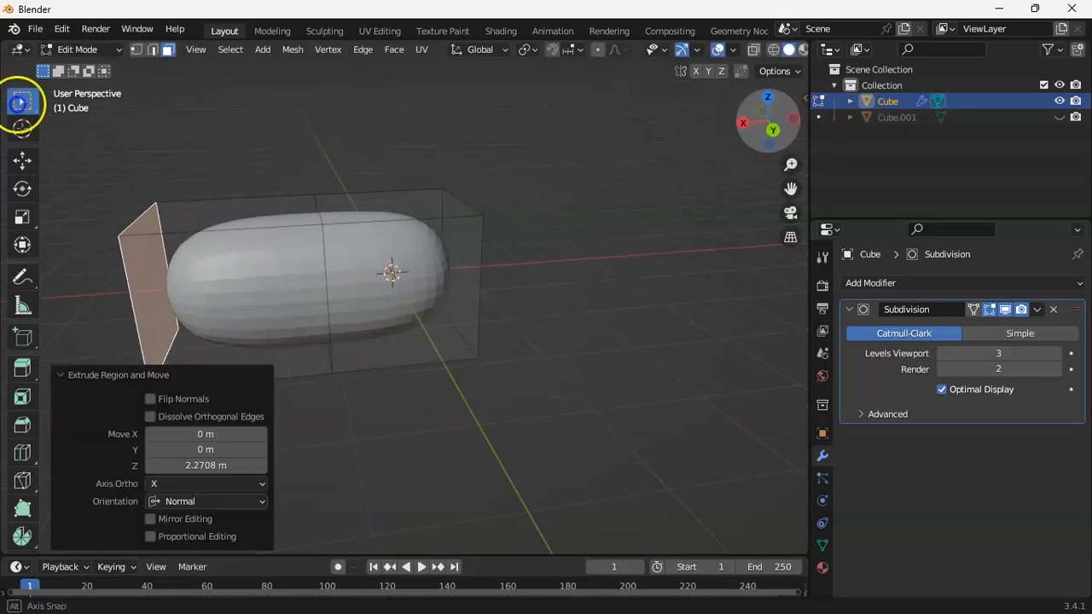
Step: Shape the elongated mesh into a cloud-like hump by scaling its middle edge loop along Y and moving the upper edges with proportional editing
click(333, 241)
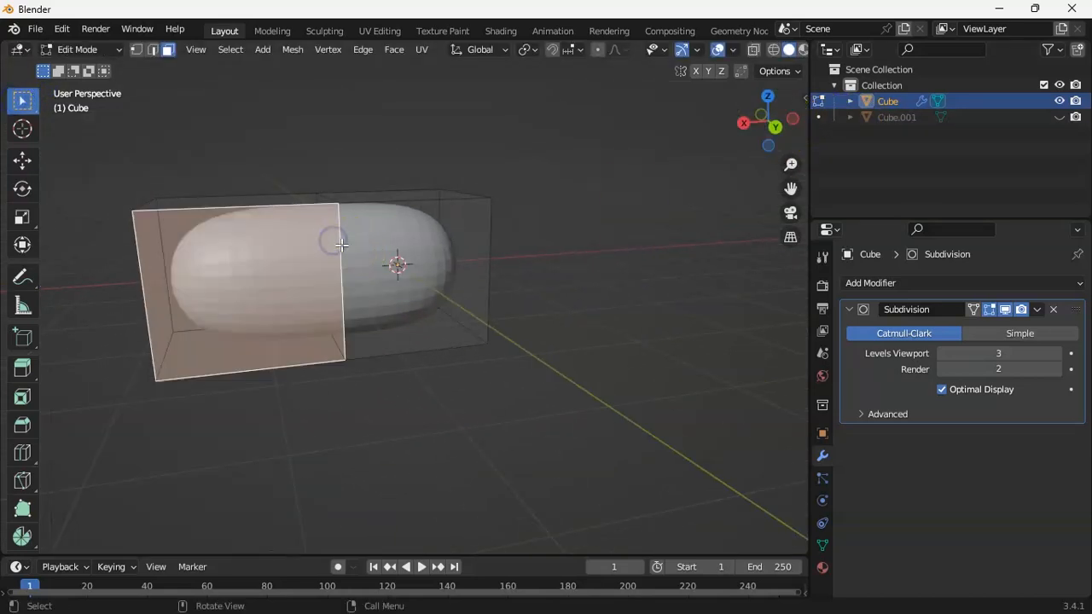
click(341, 245)
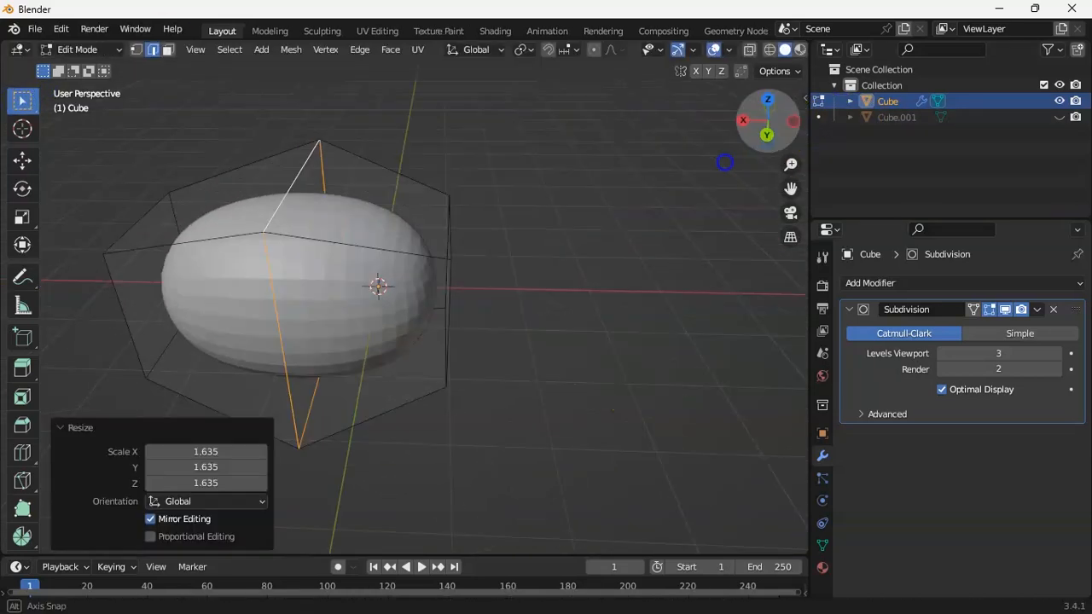
drag(767, 120, 605, 139)
key(ctrl+z)
key(s)
key(y)
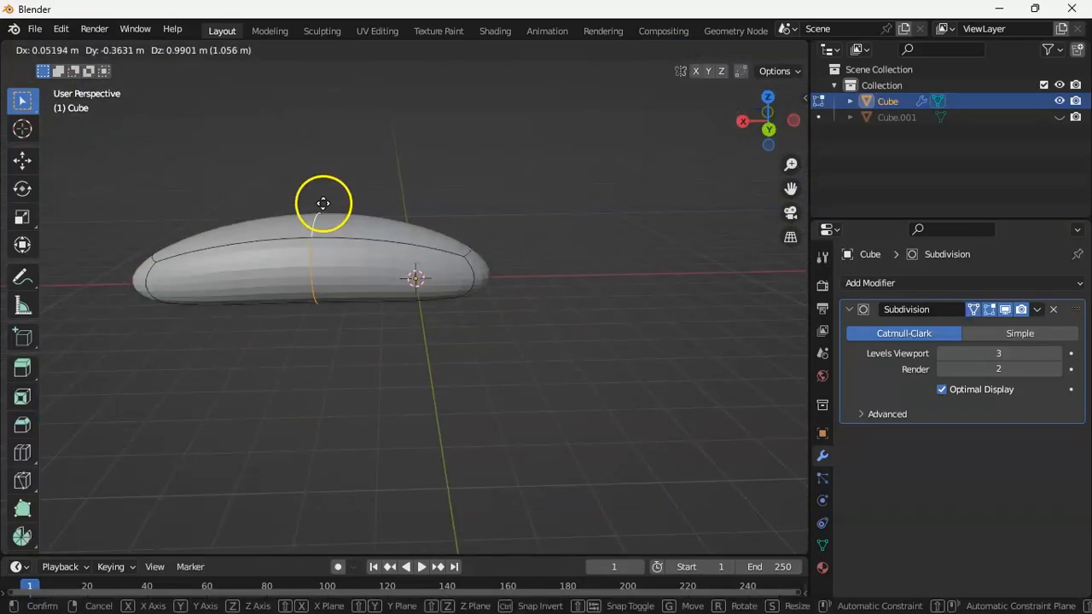
scroll(319, 349, down, 2)
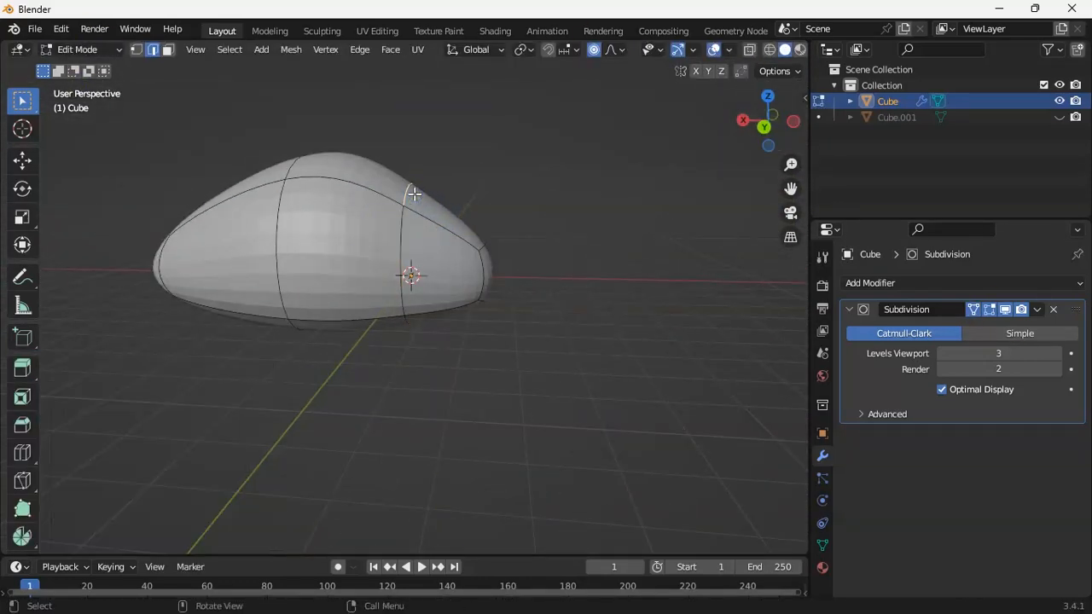
key(g)
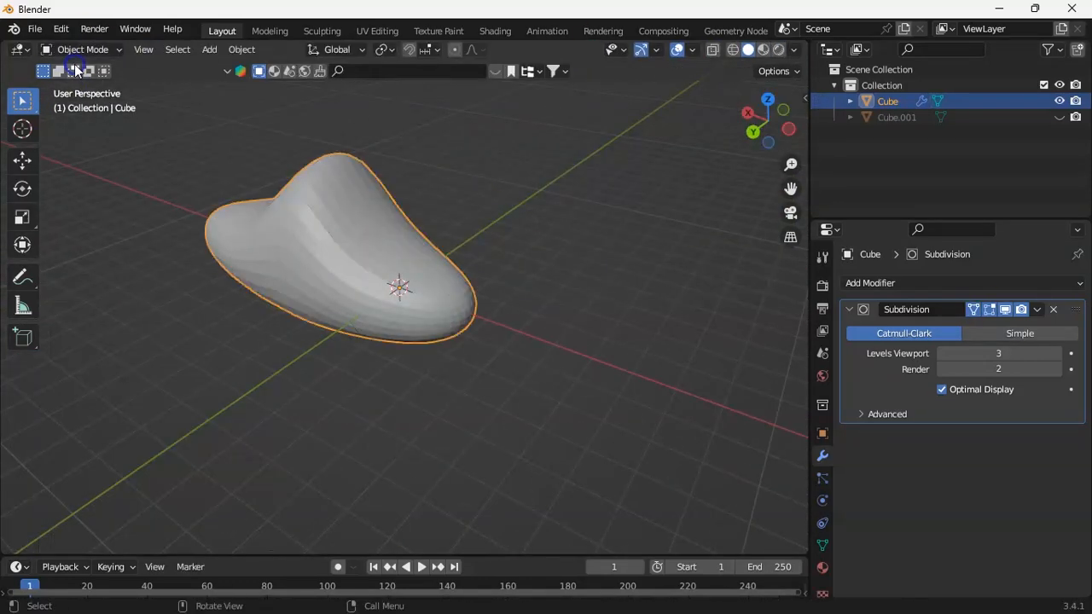
Step: Apply the Subdivision modifier to the shaped mesh in Object Mode
mouse_move(728, 136)
mouse_down()
mouse_move(783, 117)
mouse_move(747, 130)
mouse_move(770, 134)
mouse_move(727, 145)
mouse_up()
click(472, 230)
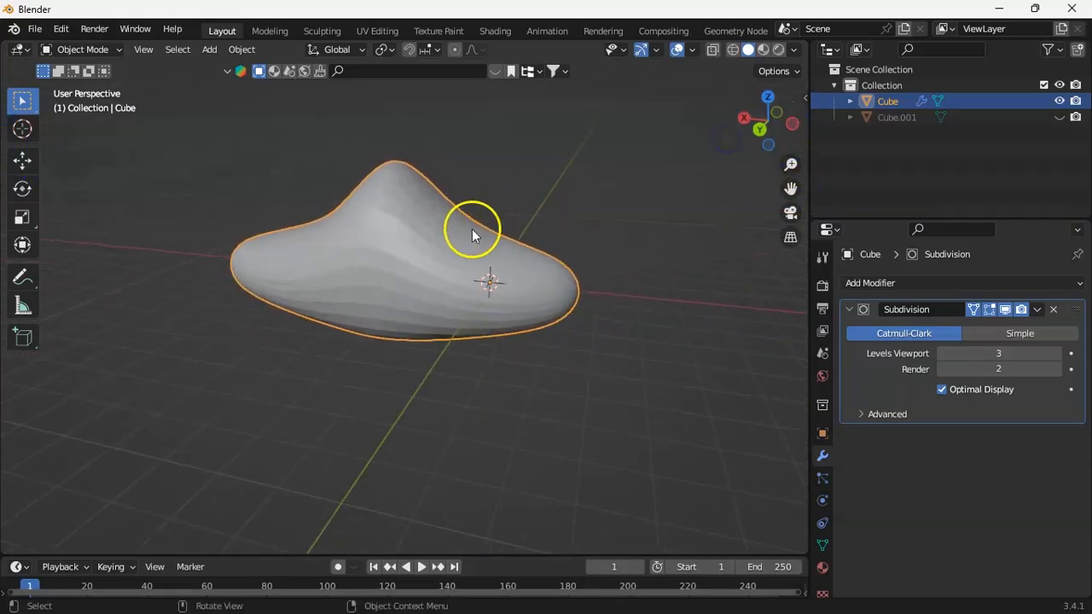
click(1036, 308)
click(972, 329)
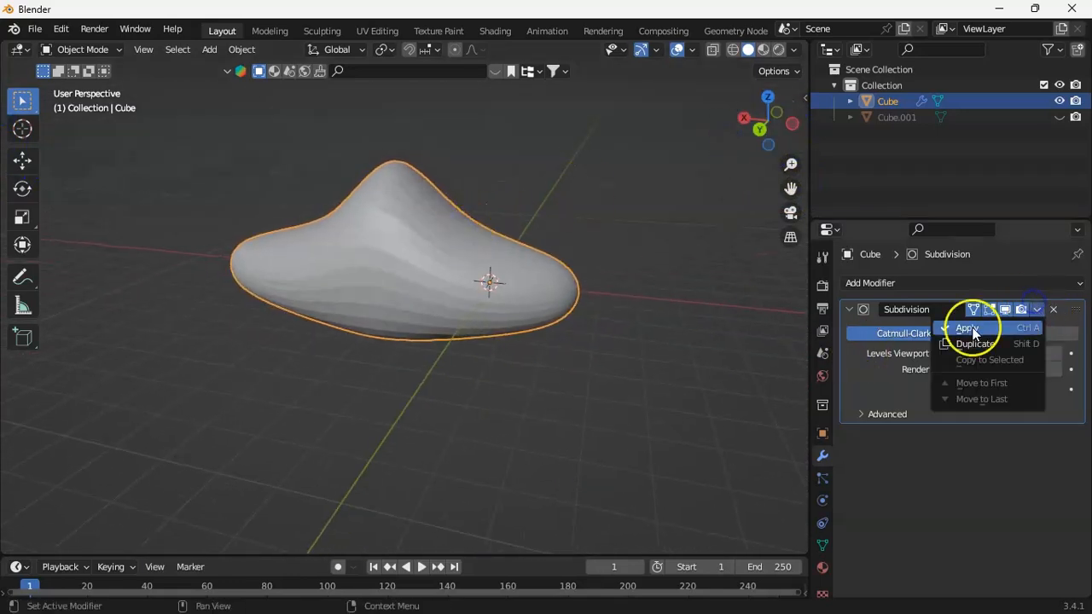
drag(772, 128, 785, 114)
drag(787, 193, 764, 131)
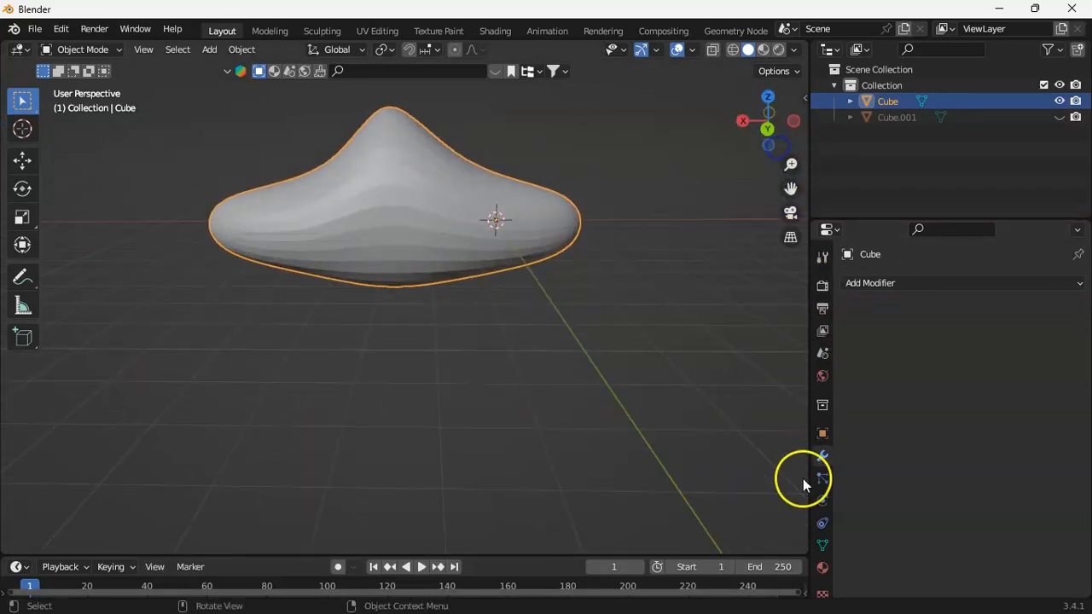
Step: Create a new texture and set its type to Clouds
click(823, 594)
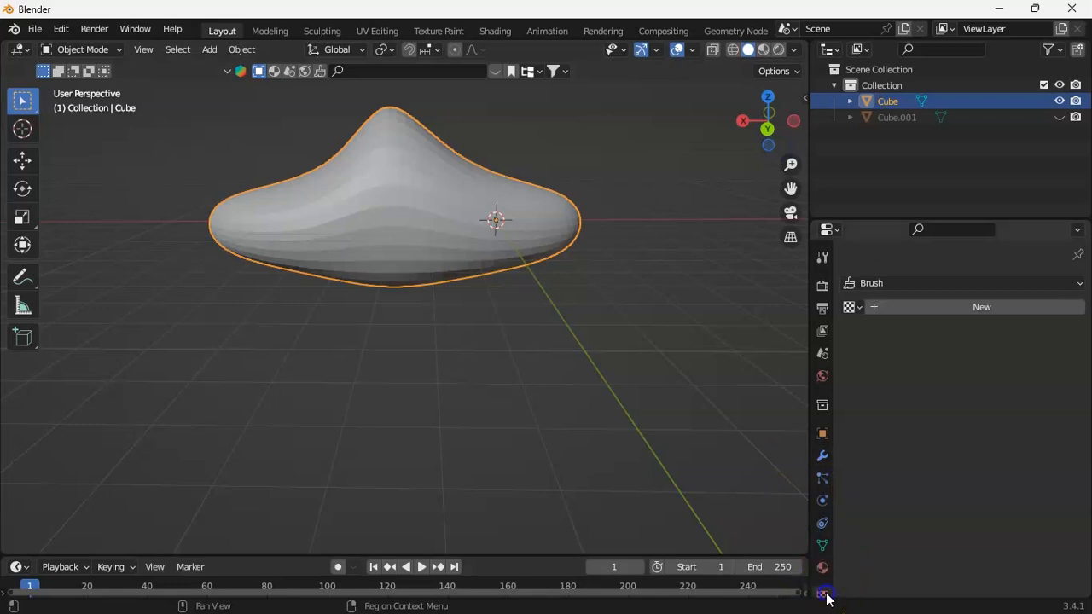
click(888, 309)
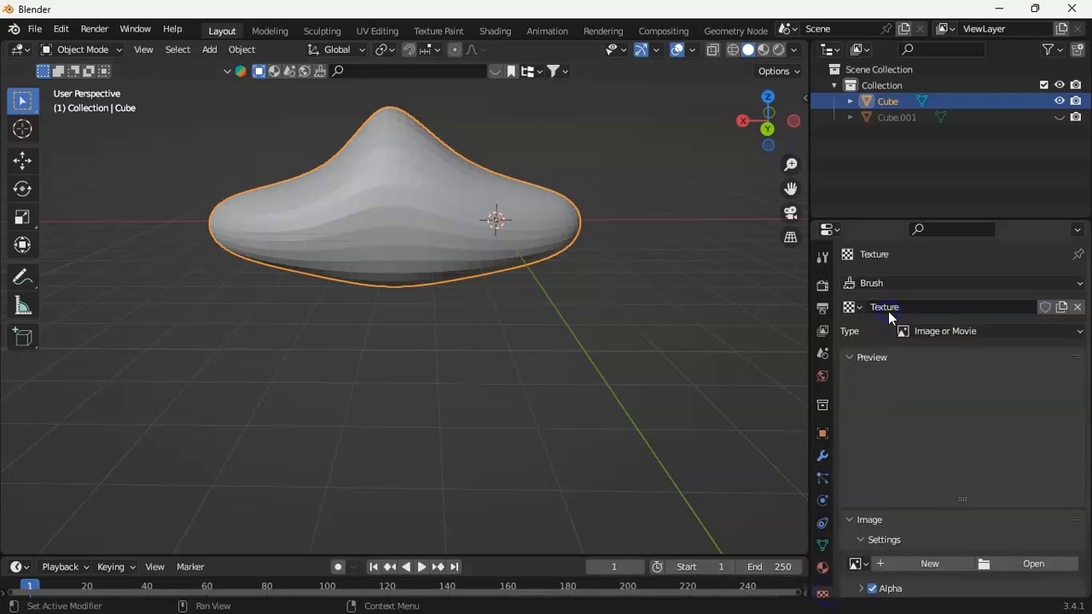
click(1009, 332)
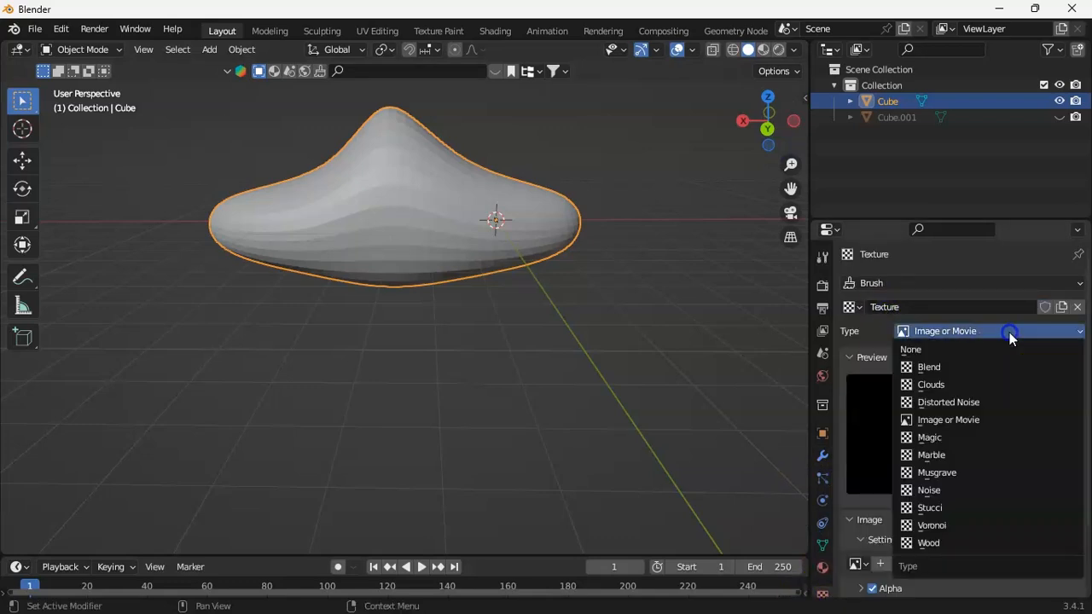
click(931, 385)
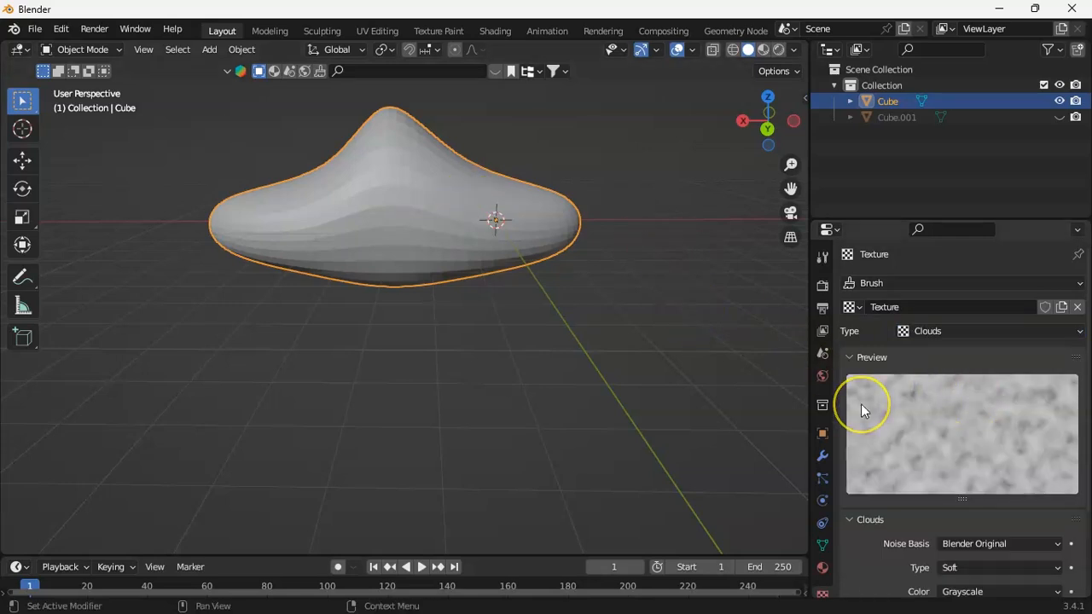
Step: Add a Displace modifier to the mesh and assign the Clouds texture to it
click(824, 457)
click(921, 283)
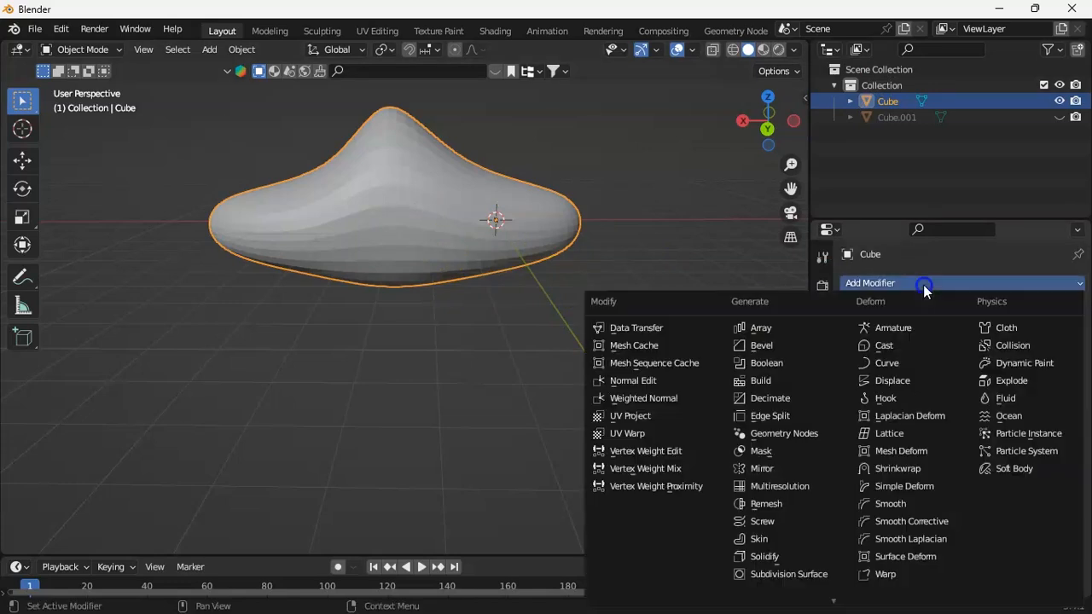
click(903, 383)
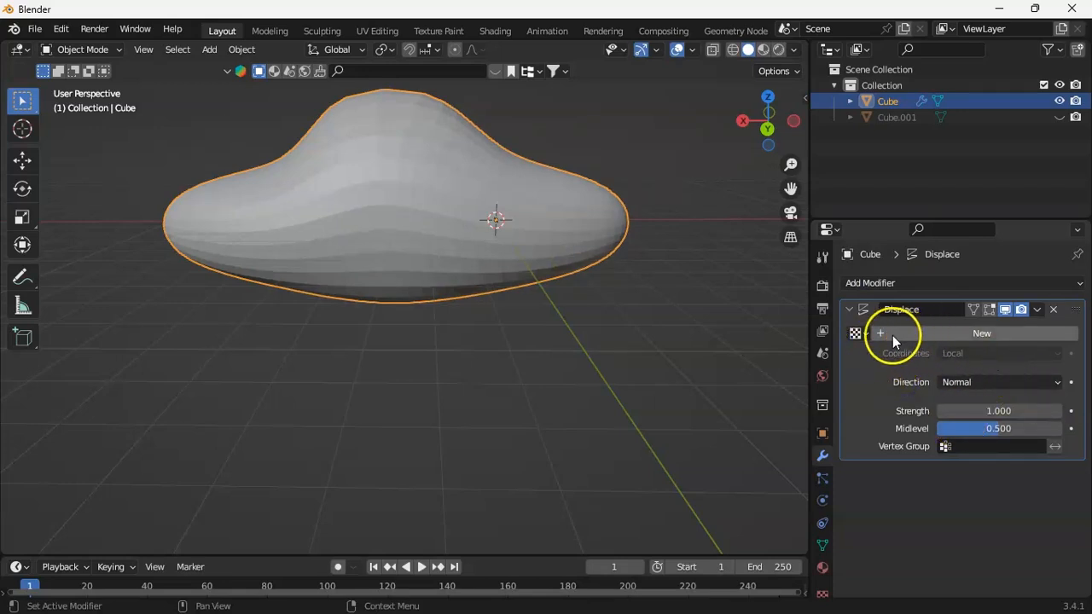
click(858, 333)
click(880, 361)
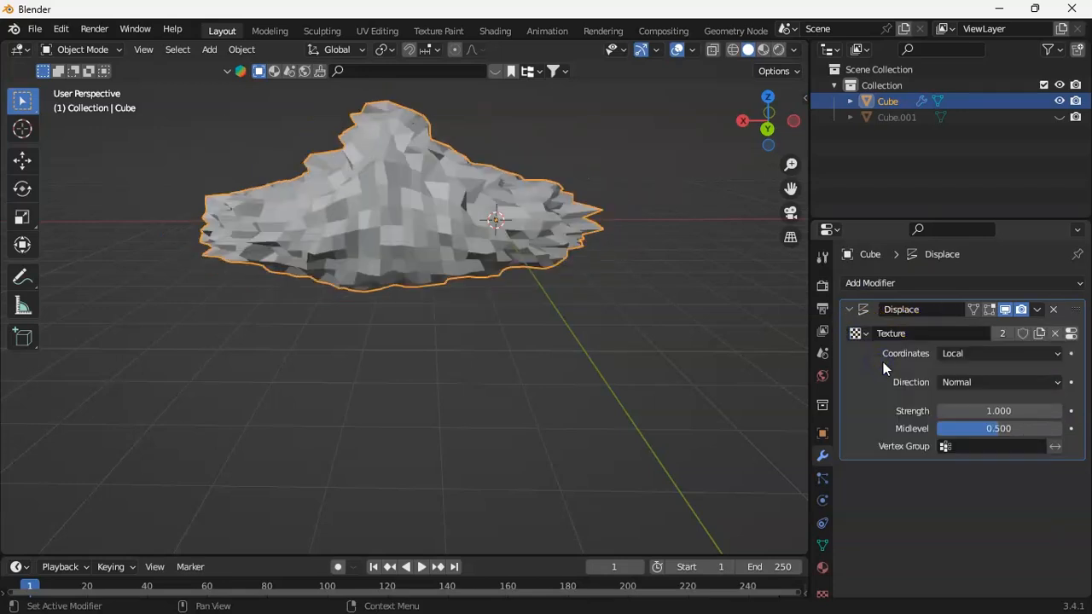
Step: Set the Displace modifier's strength to 2.200 and its midlevel to 0.437
drag(753, 105, 755, 113)
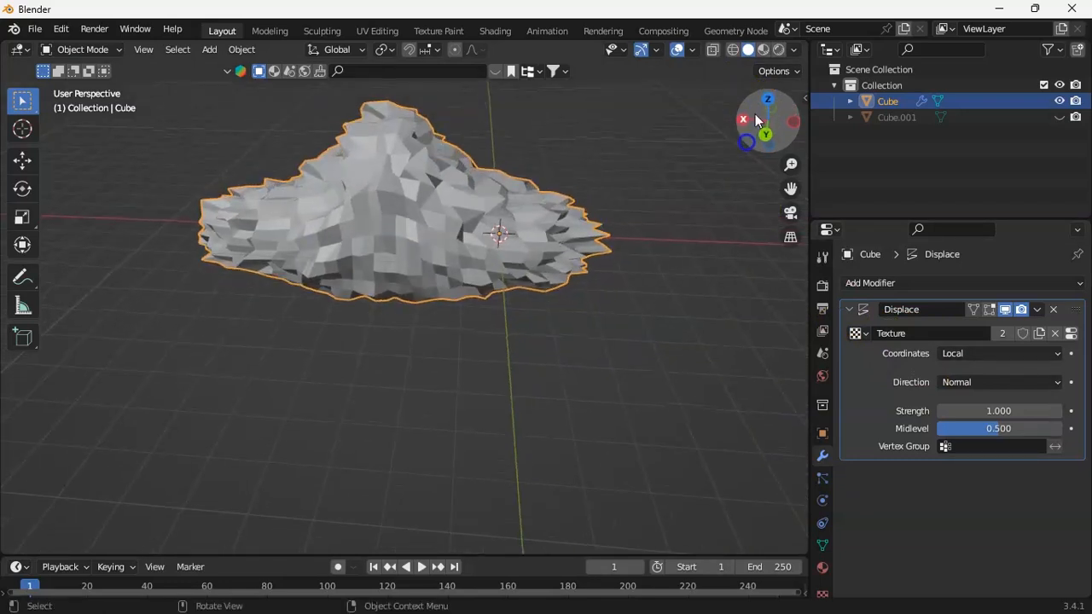
mouse_move(975, 415)
mouse_down()
mouse_move(1020, 415)
mouse_move(978, 411)
mouse_move(1007, 412)
mouse_move(995, 414)
mouse_up()
mouse_move(769, 162)
mouse_down()
mouse_move(734, 137)
mouse_move(556, 98)
mouse_move(676, 122)
mouse_move(787, 165)
mouse_up()
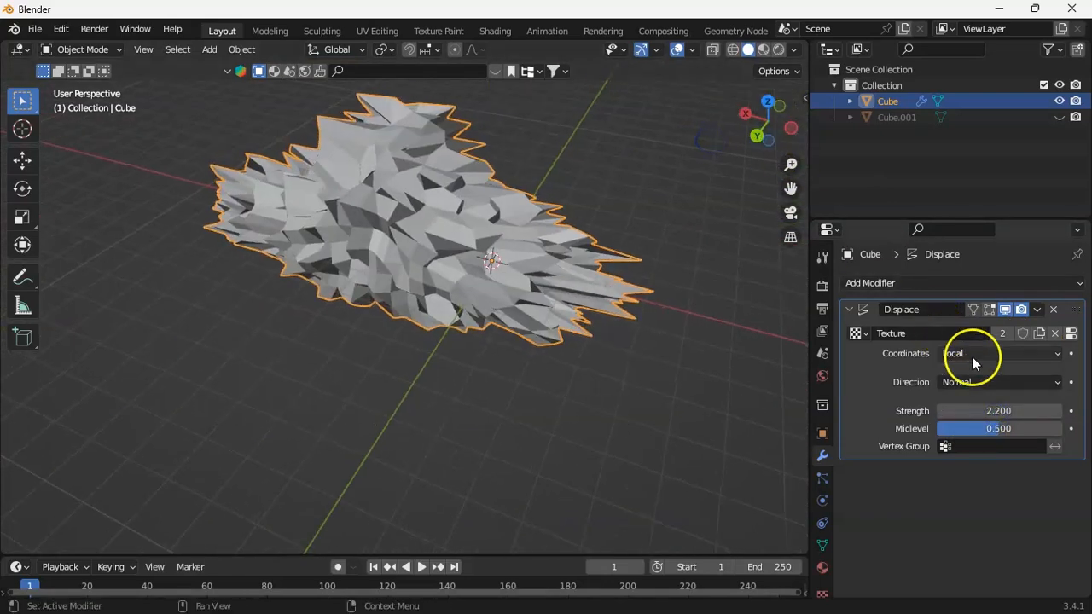
mouse_move(985, 437)
mouse_down()
mouse_move(953, 435)
mouse_move(979, 428)
mouse_up()
Step: Set the Clouds texture's size to 1.56, depth to 1 and nabla to 0.00 for softer, larger bulges
click(823, 592)
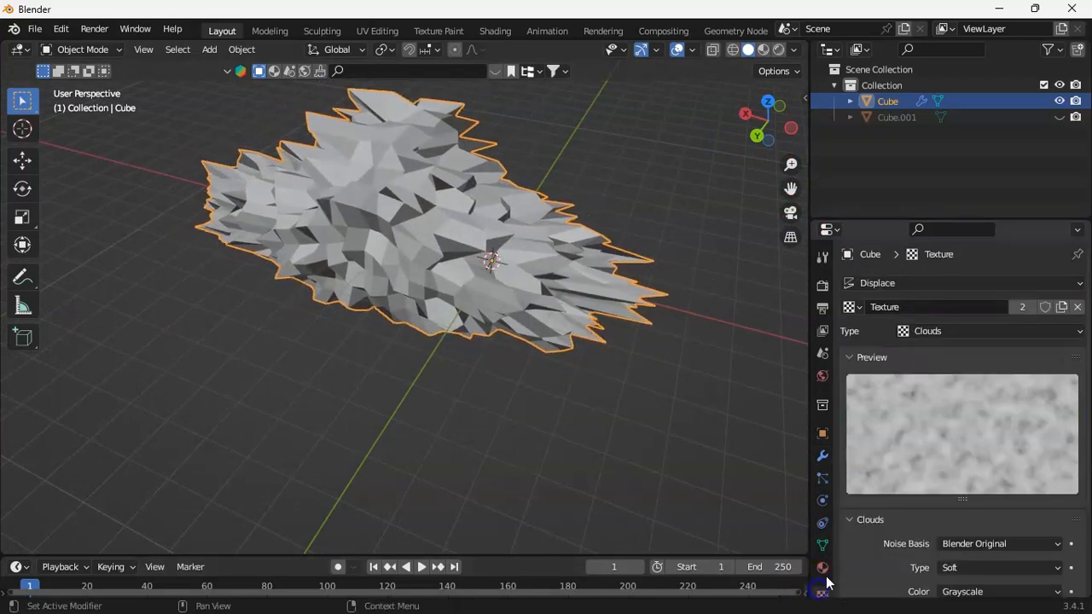
drag(1083, 390, 1083, 502)
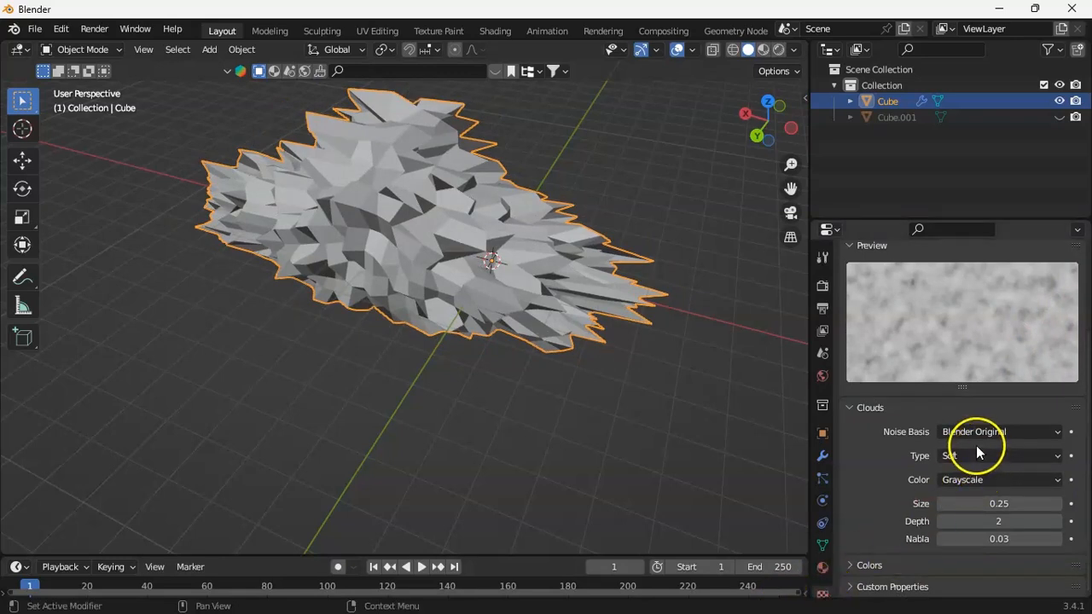
drag(998, 505, 1061, 491)
drag(754, 139, 849, 107)
drag(996, 503, 941, 534)
mouse_move(988, 505)
mouse_down()
mouse_move(949, 504)
mouse_move(1036, 502)
mouse_move(977, 503)
mouse_up()
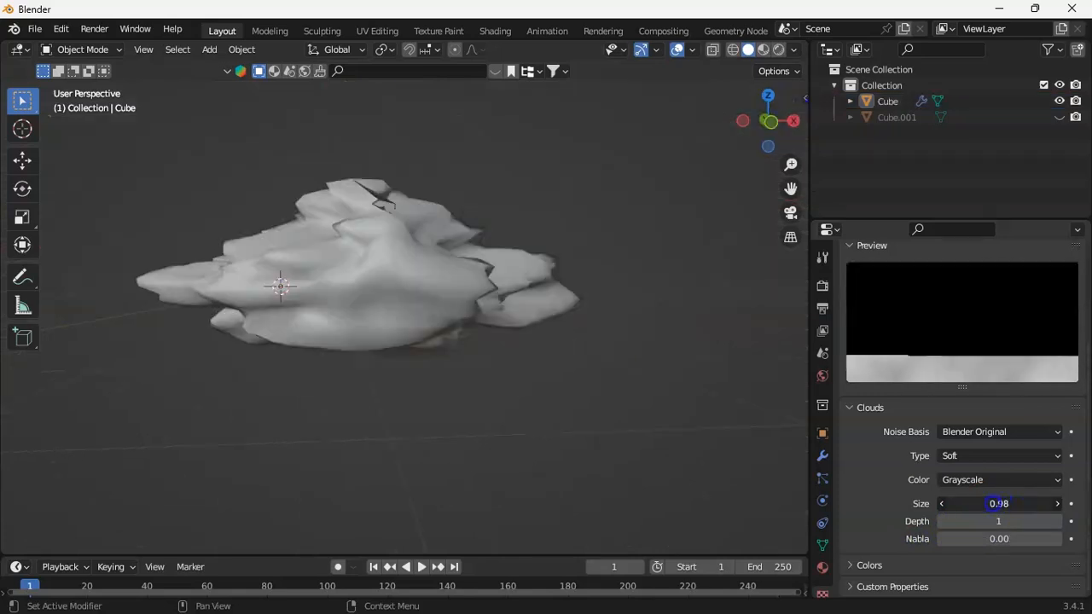
drag(998, 502, 1040, 504)
drag(731, 110, 728, 153)
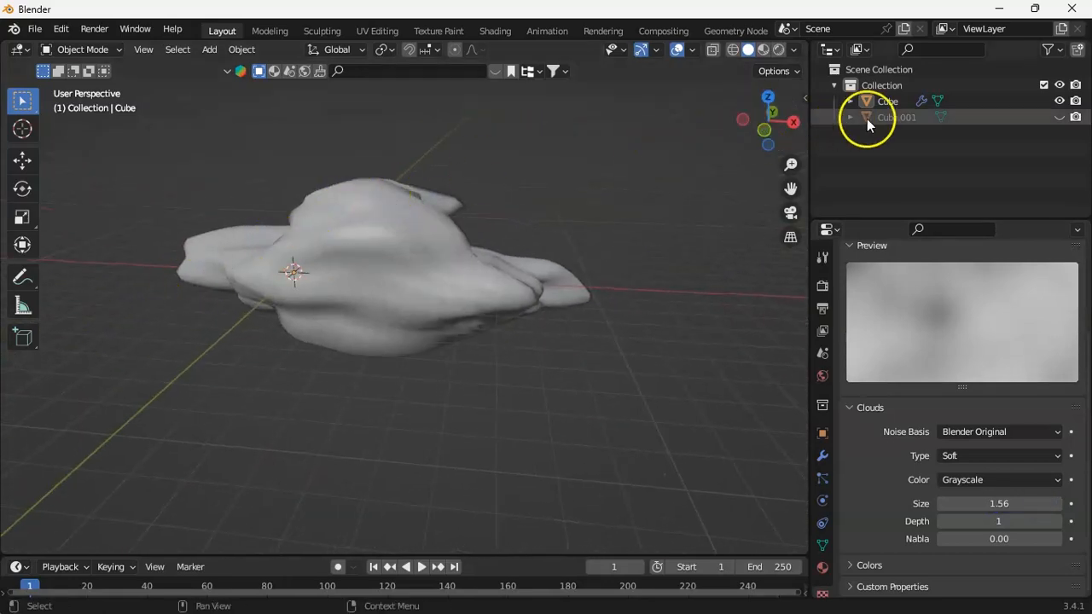
drag(790, 188, 828, 171)
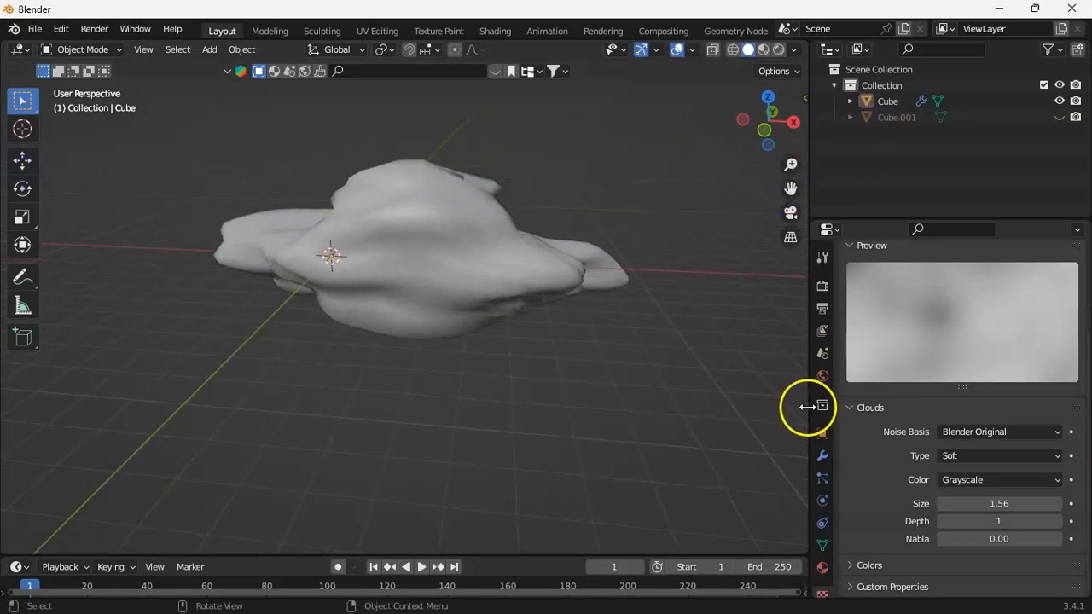
Step: Add an empty volume object to the scene alongside the displaced cube mesh
click(823, 455)
drag(756, 85, 739, 92)
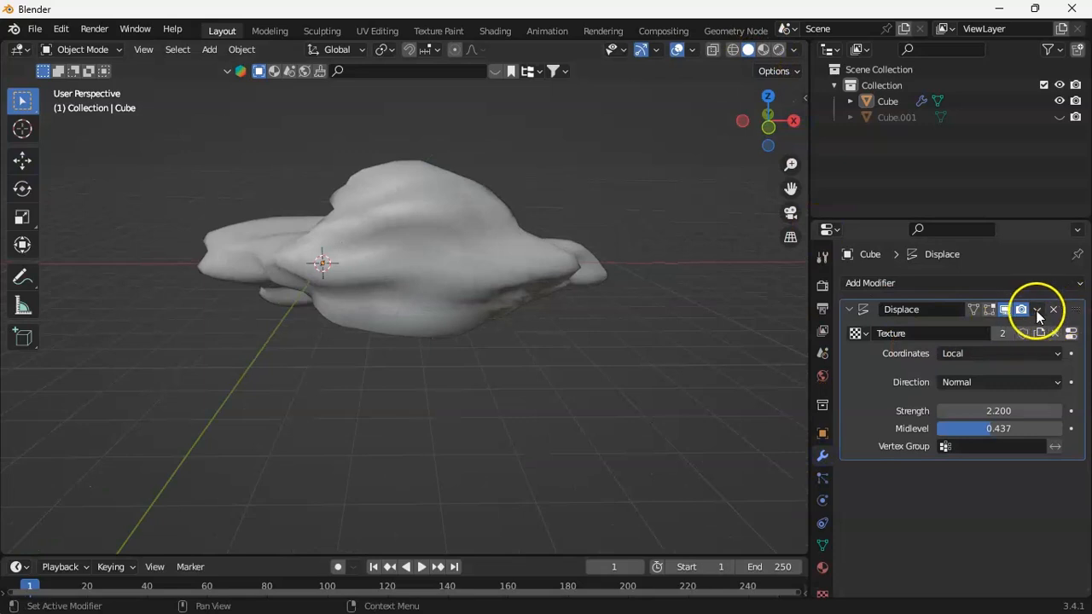
click(972, 283)
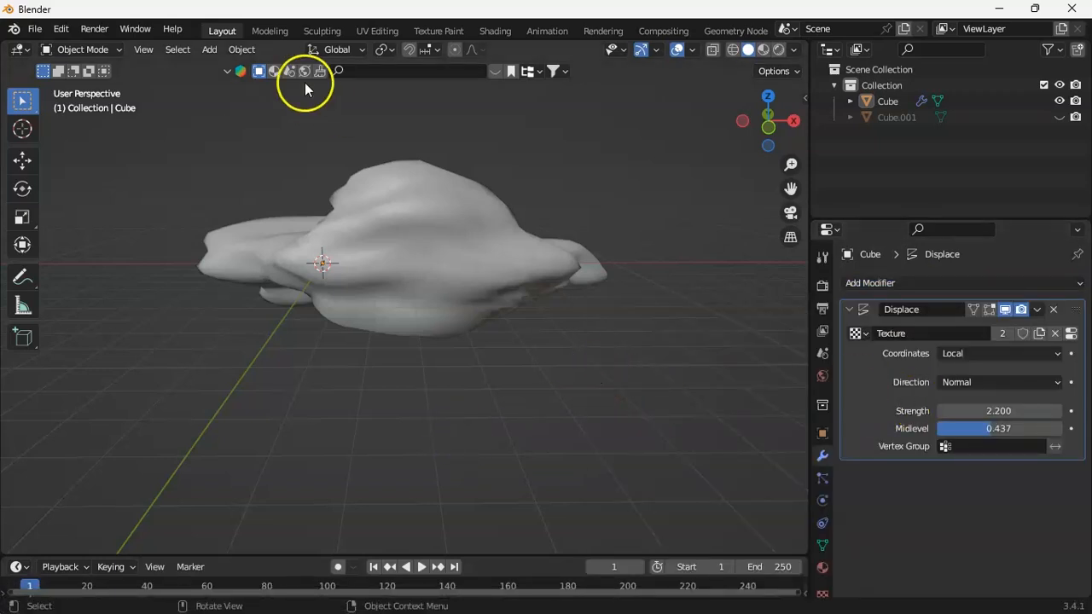
key(shift+a)
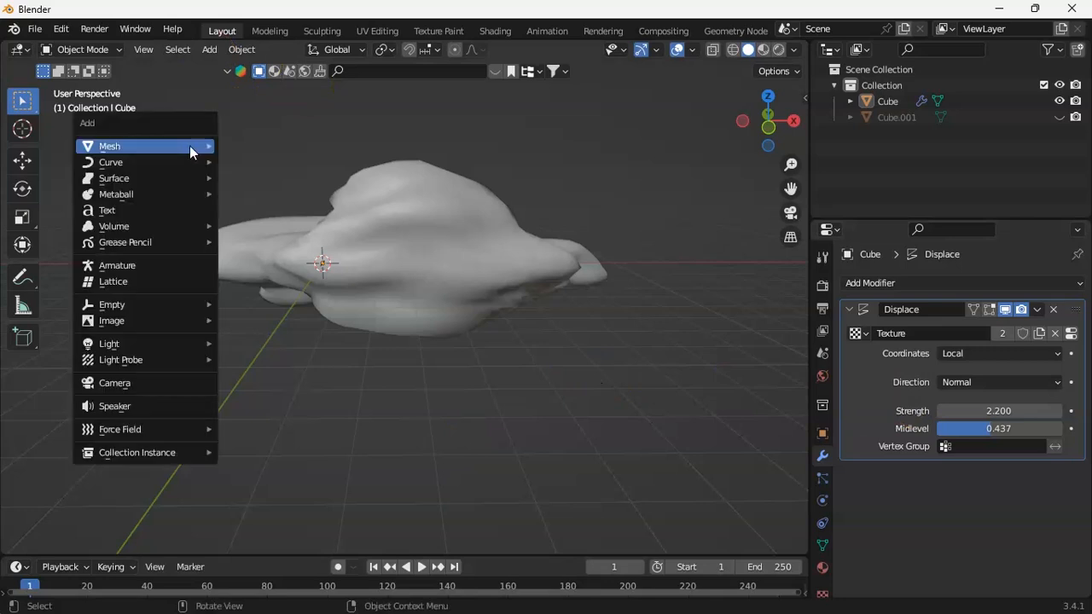
mouse_move(138, 231)
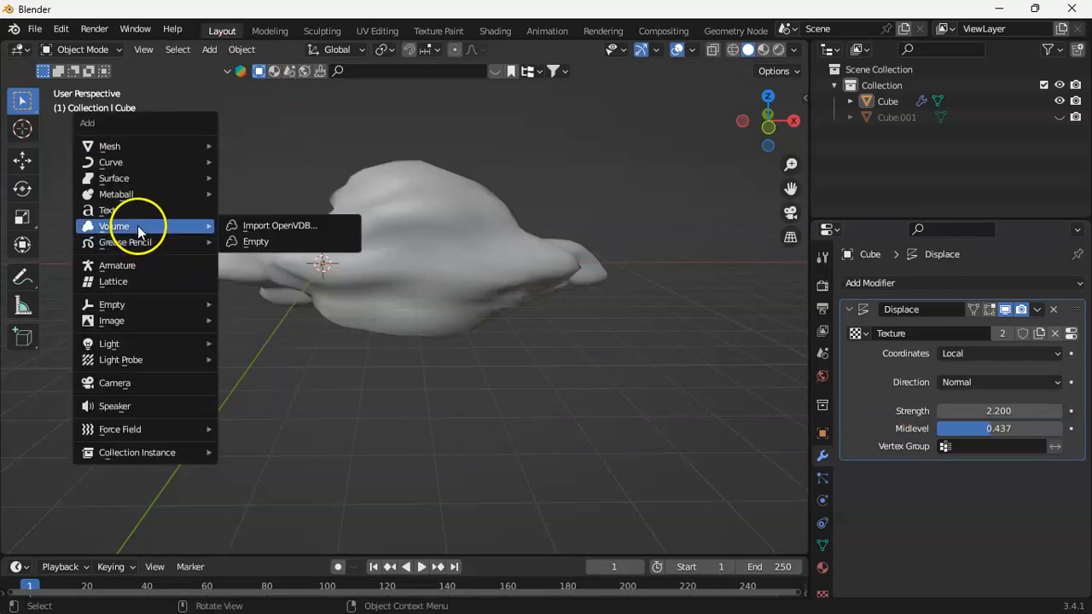
click(248, 239)
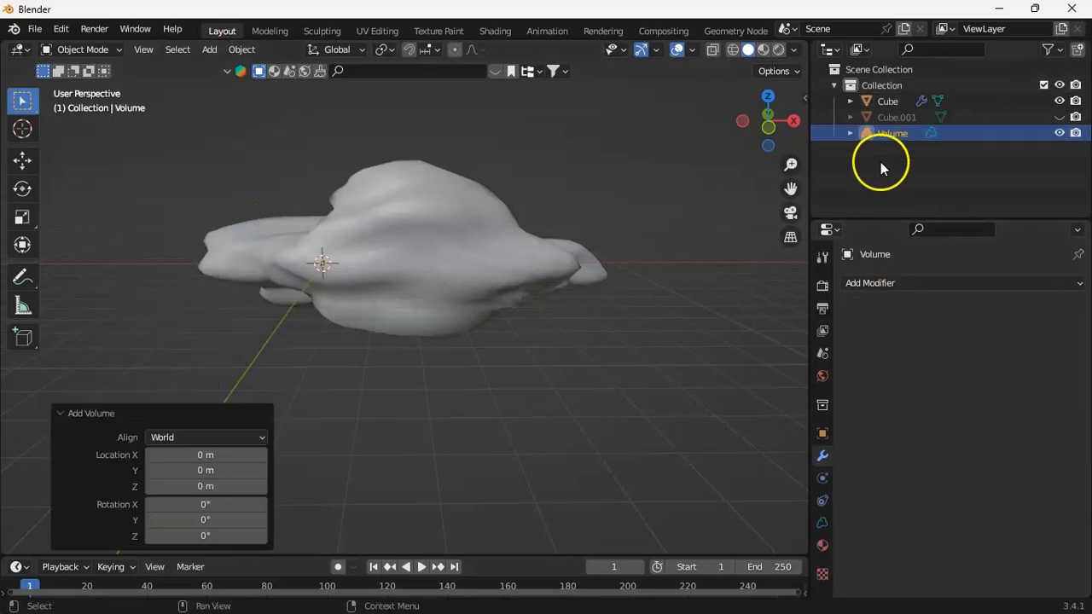
Step: Add a Mesh to Volume modifier to the volume with Cube as its object, and hide the Cube mesh in the viewport
click(900, 285)
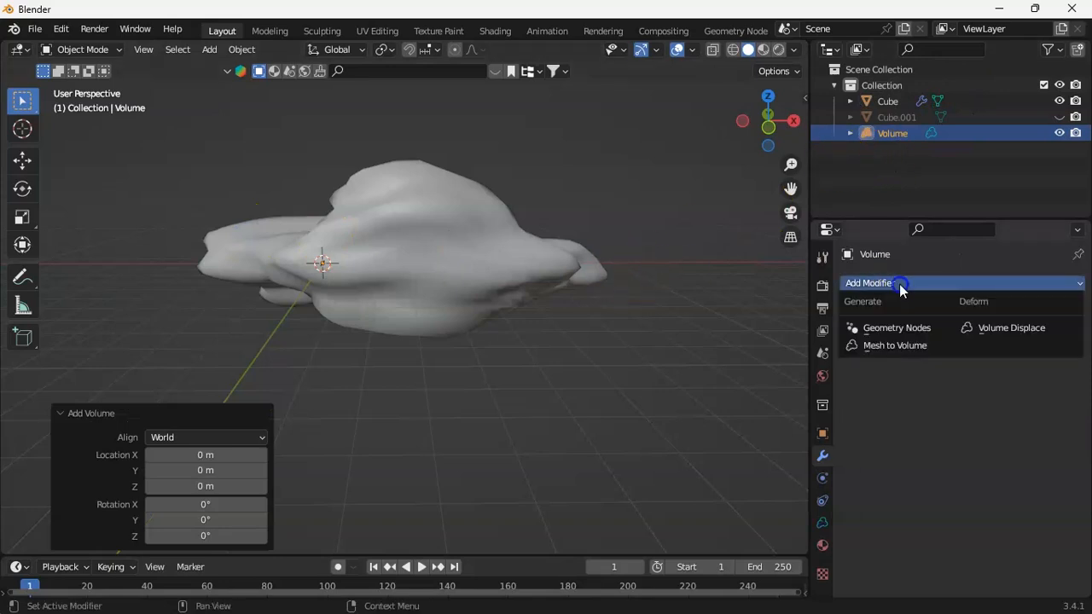
click(893, 345)
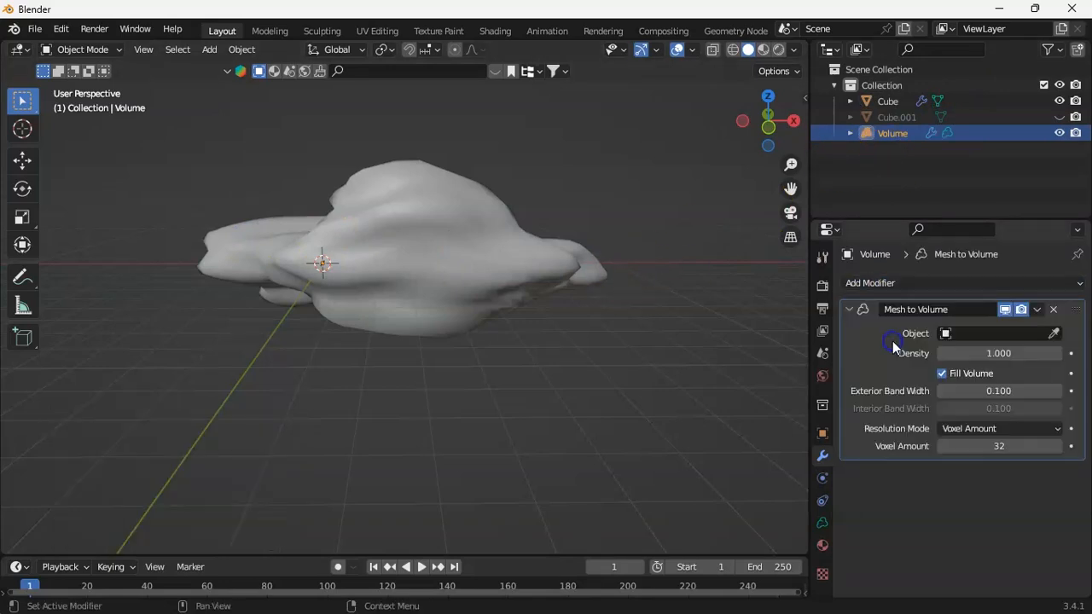
click(1055, 334)
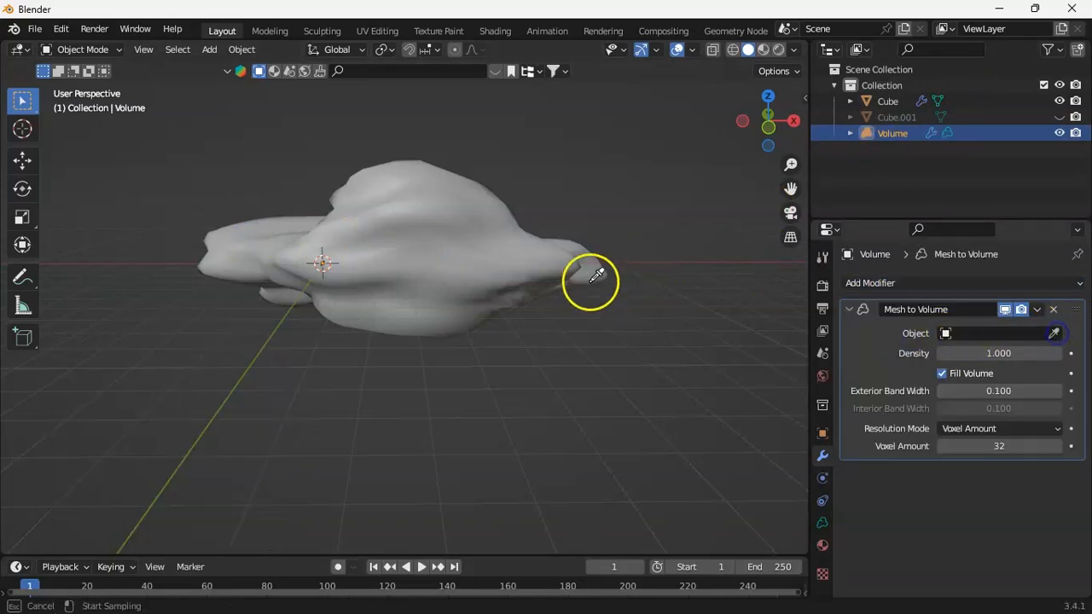
click(484, 232)
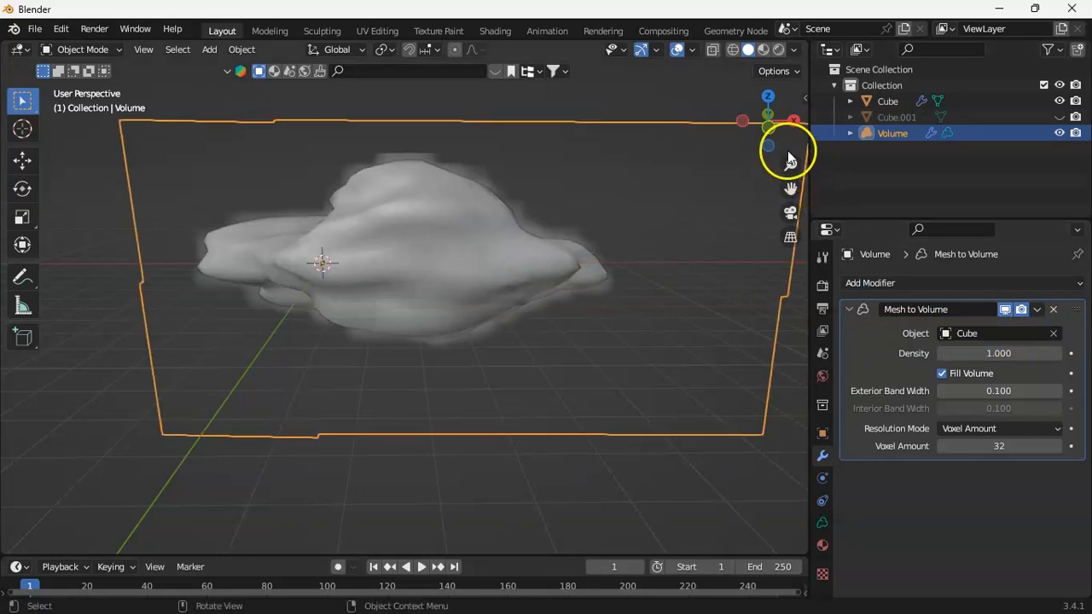
mouse_move(776, 136)
mouse_down()
mouse_move(770, 124)
mouse_move(776, 132)
mouse_up()
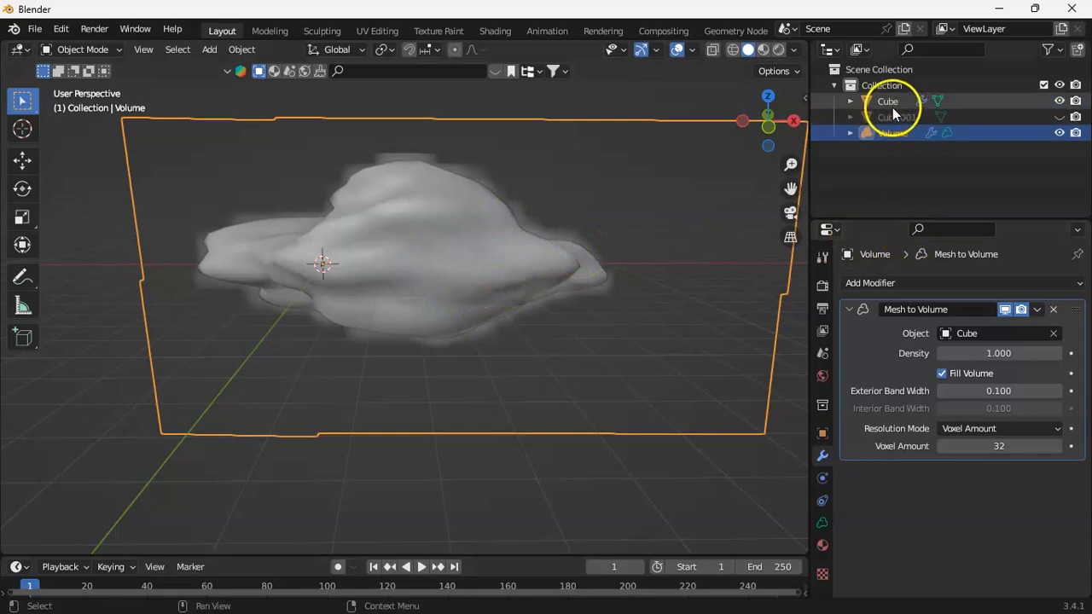
click(1059, 101)
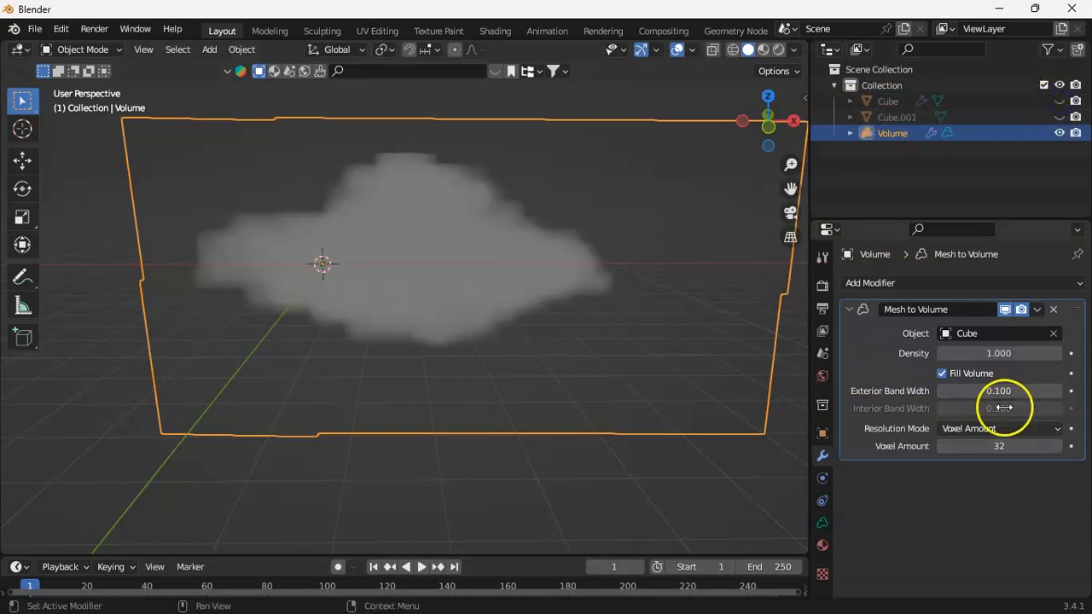
Step: Set the Mesh to Volume modifier's voxel amount to 111, exterior band width to 0.000 and density to 0.400
drag(998, 445, 1044, 449)
drag(785, 122, 164, 232)
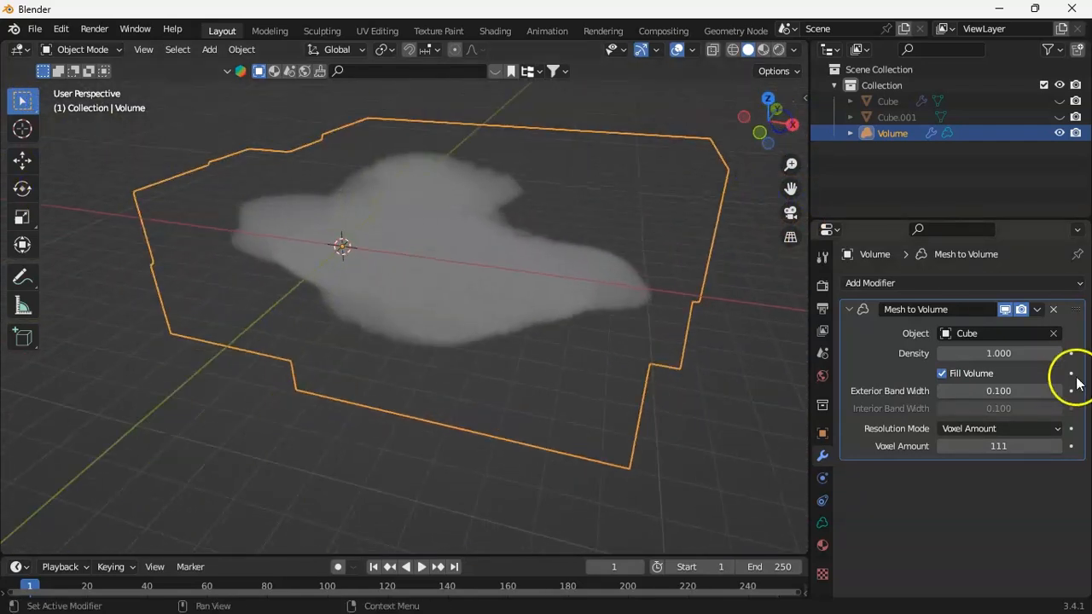
mouse_move(1043, 390)
mouse_down()
mouse_move(1076, 390)
mouse_move(1021, 389)
mouse_up()
mouse_move(1010, 352)
mouse_down()
mouse_move(1029, 352)
mouse_move(996, 353)
mouse_up()
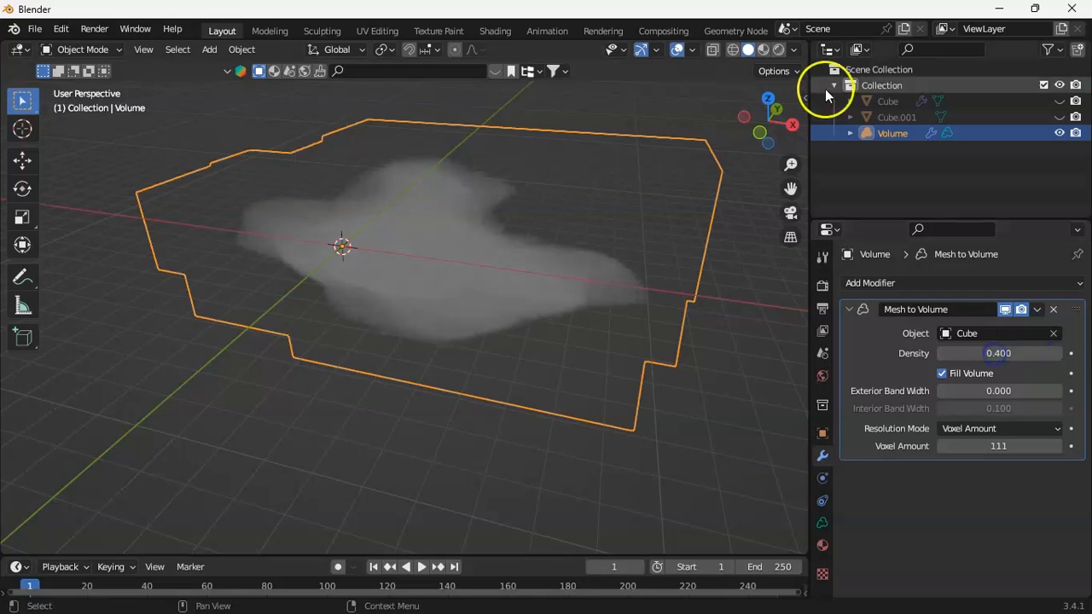
Step: Reduce the Clouds texture's size to 0.48 for finer detail along the cloud's edges
drag(771, 118, 809, 169)
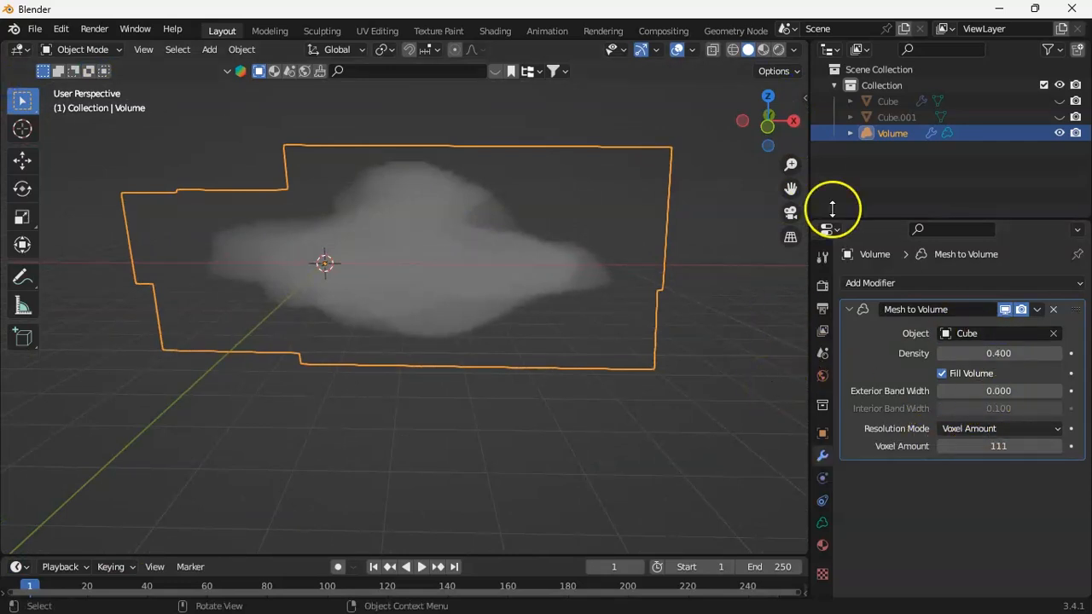
drag(805, 188, 841, 156)
drag(22, 162, 12, 176)
drag(778, 113, 200, 122)
click(822, 575)
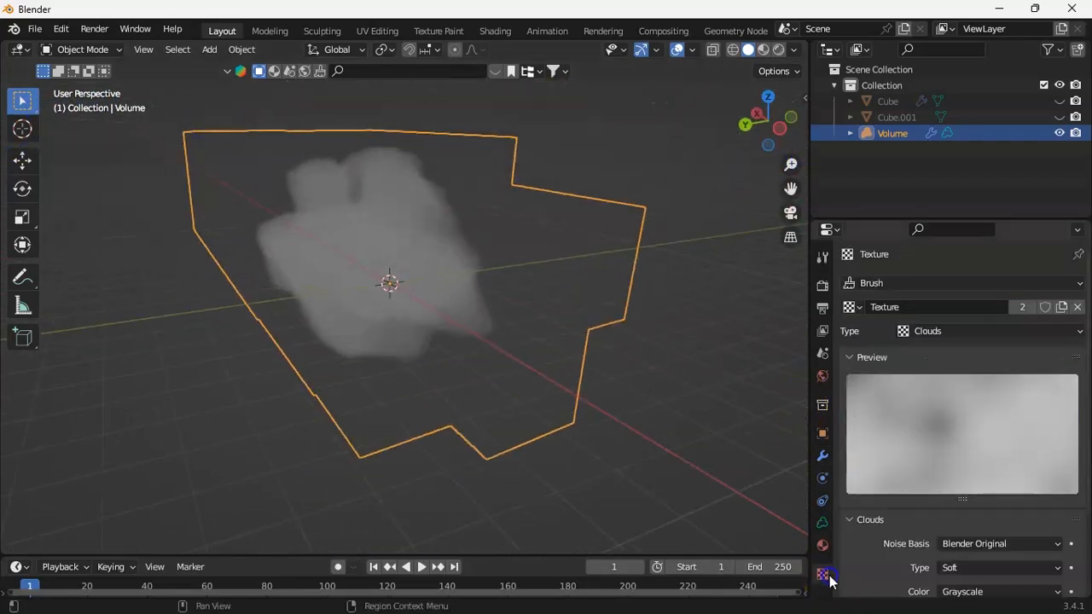
drag(1084, 402, 1086, 479)
mouse_move(1015, 527)
mouse_down()
mouse_move(938, 531)
mouse_move(997, 531)
mouse_up()
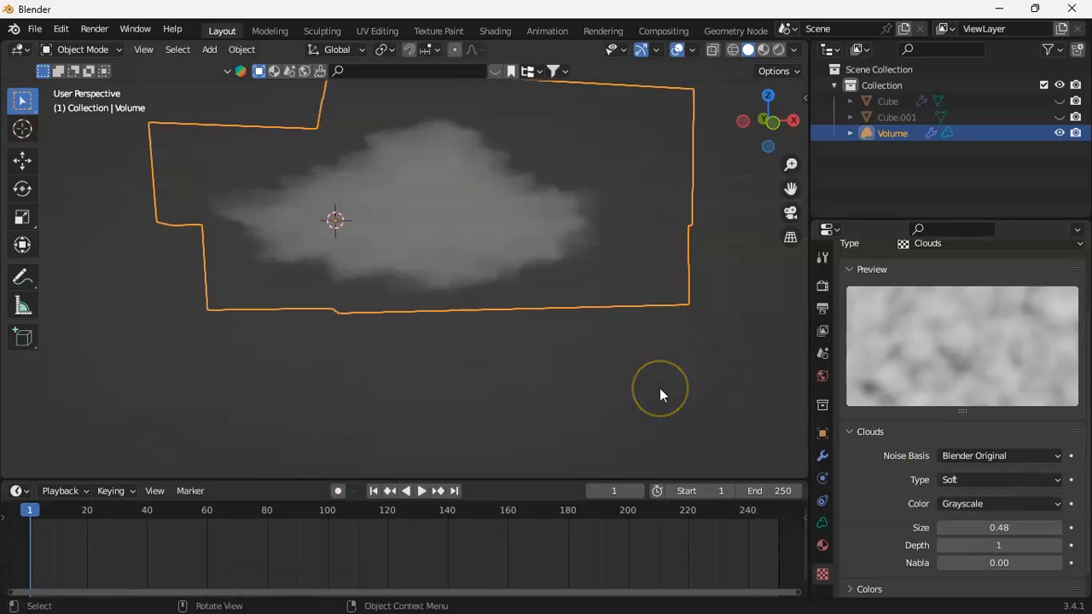
mouse_move(1000, 527)
mouse_down()
mouse_move(981, 528)
mouse_move(1050, 528)
mouse_move(1004, 528)
mouse_move(1017, 532)
mouse_up()
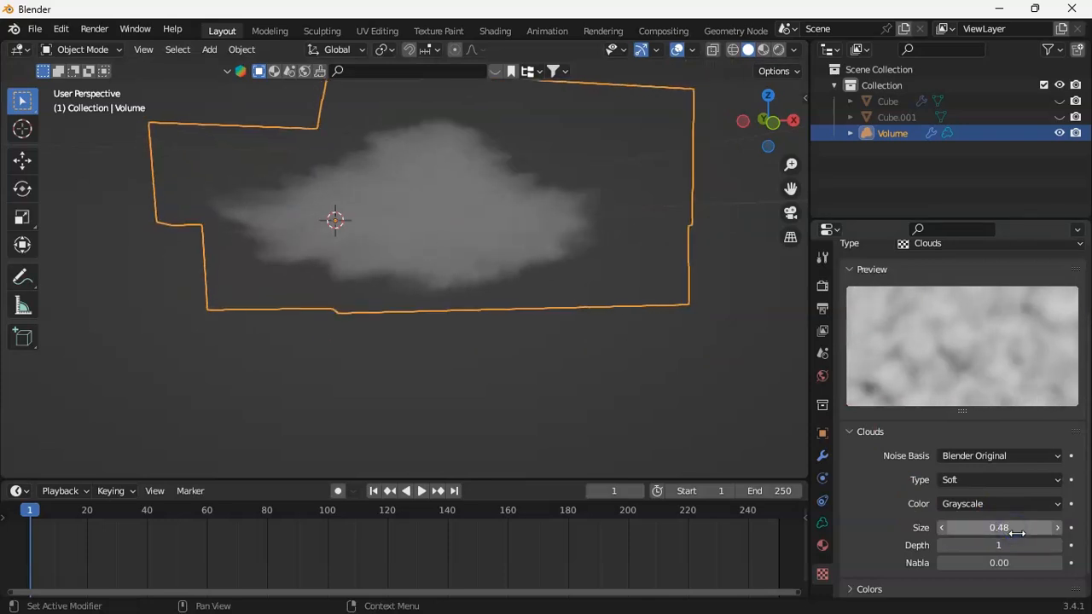
Step: Open the material settings of the volume object
click(822, 545)
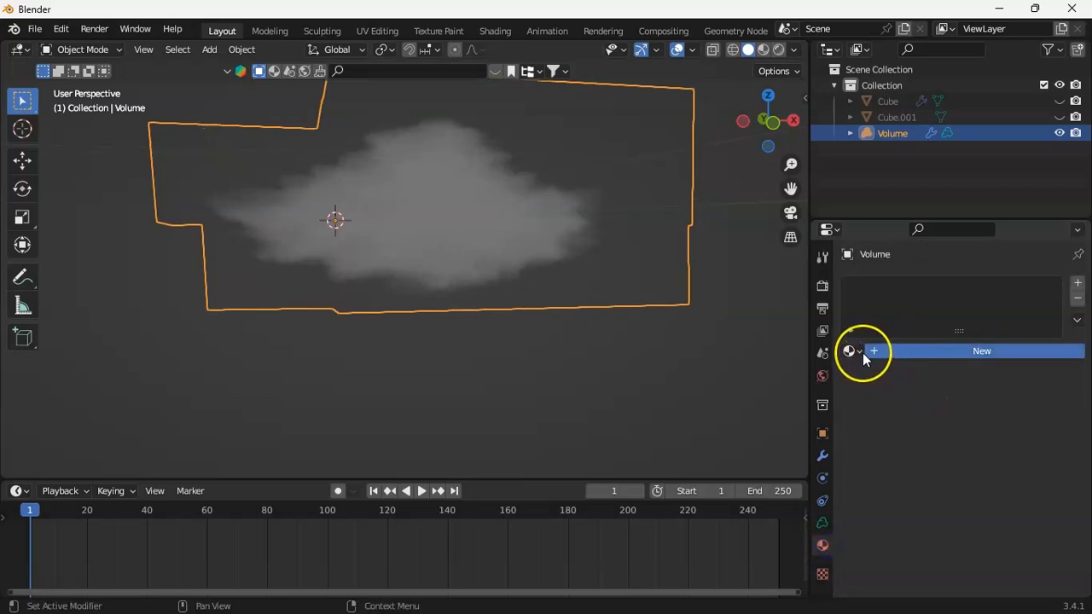